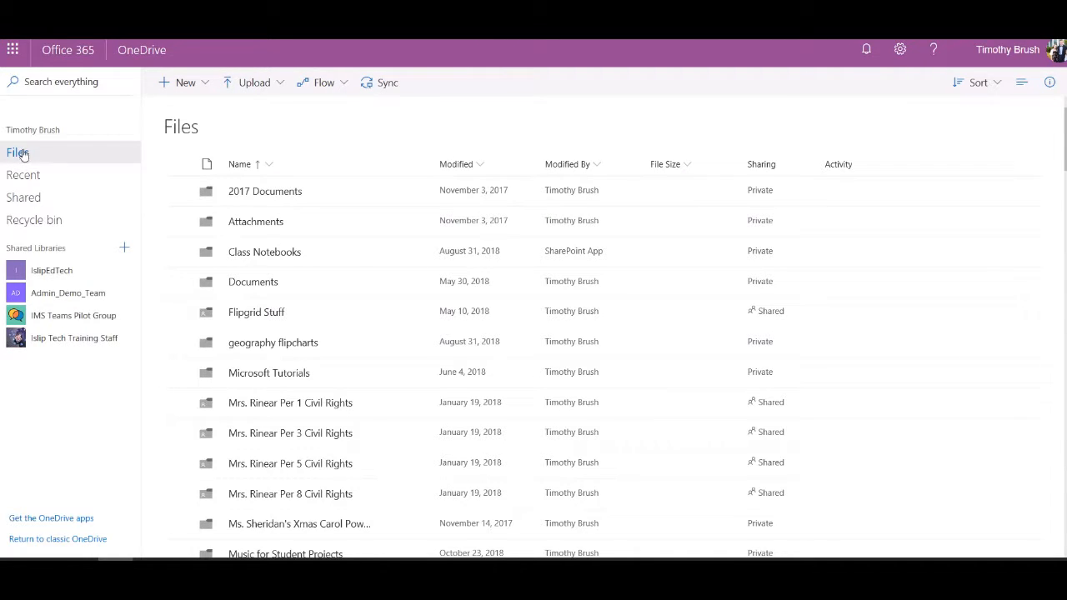
Review the Recent, Shared with me, Shared by me and Recycle bin views, and look through the folders and documents in Files.
left_click(28, 176)
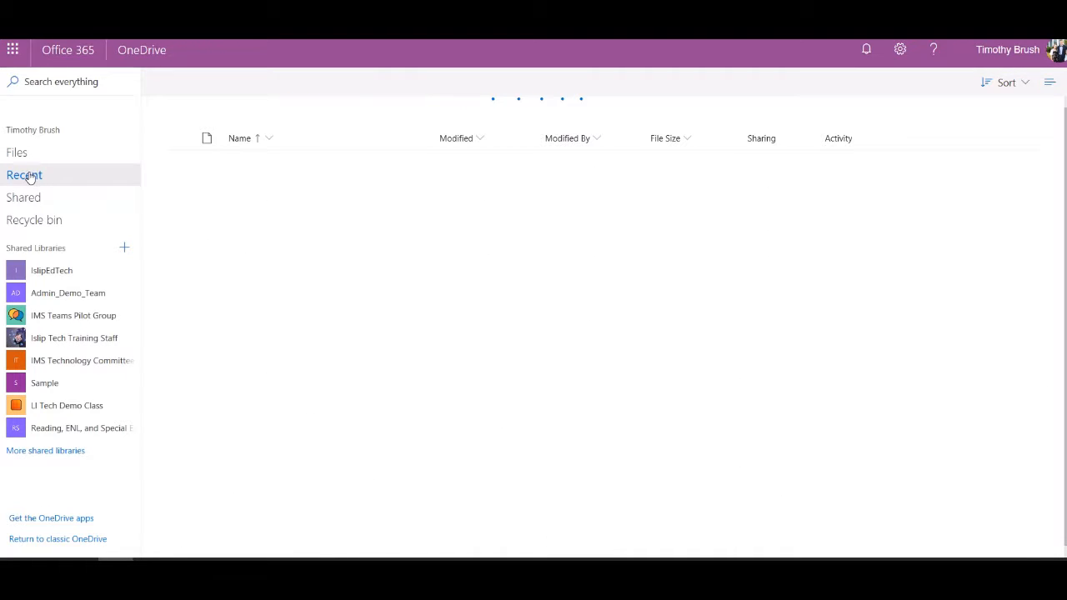
left_click(29, 204)
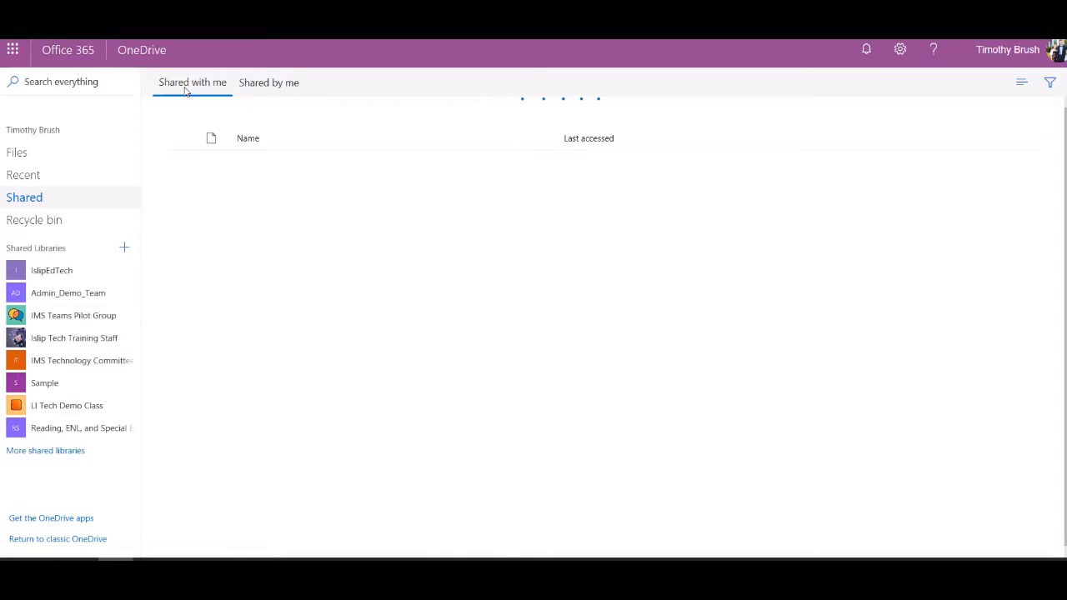
left_click(265, 86)
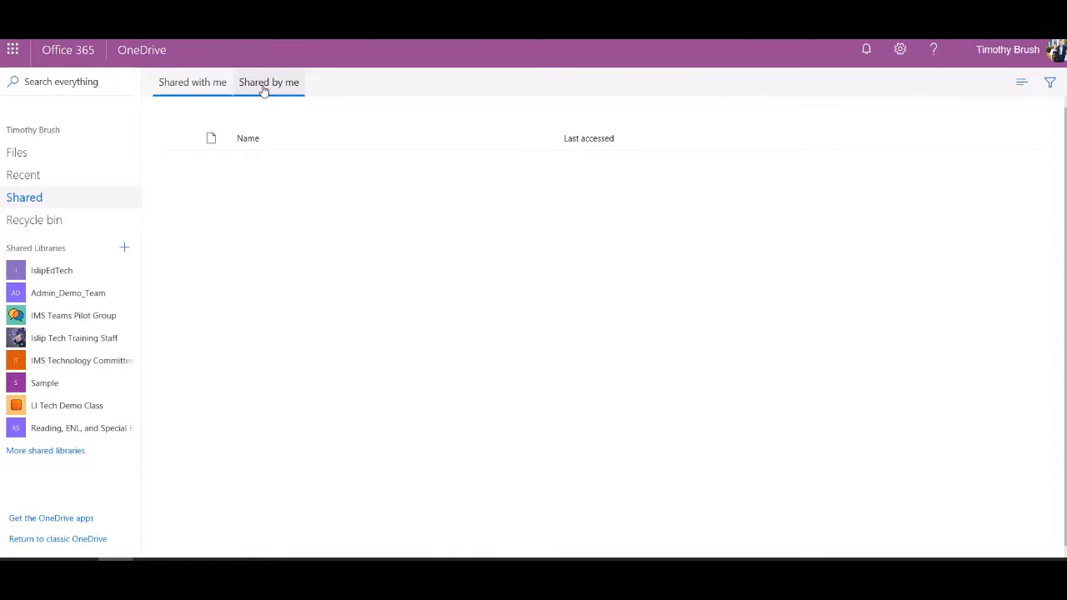
left_click(51, 221)
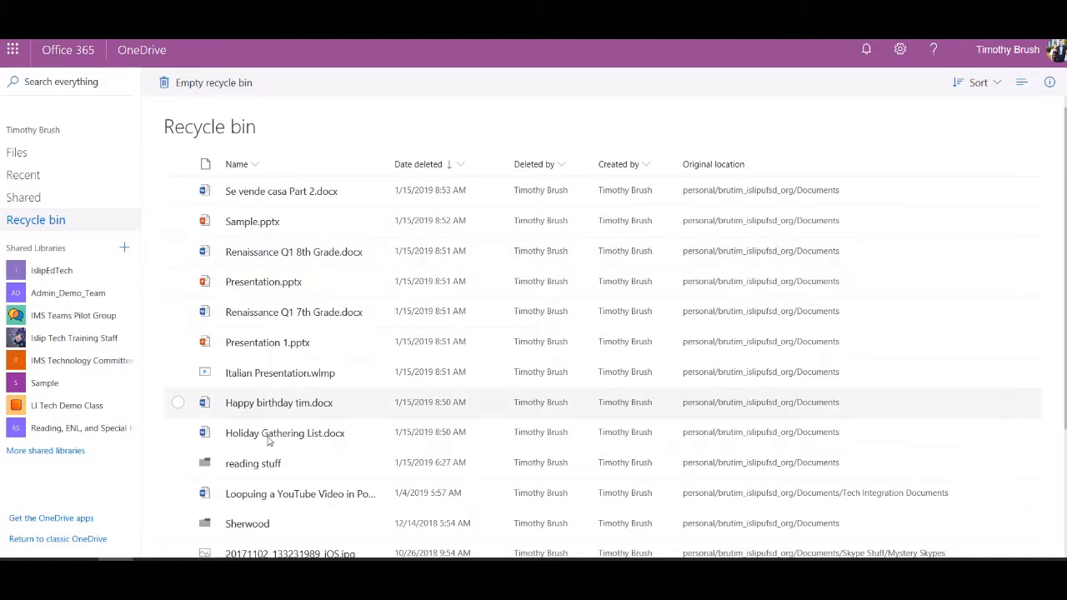
left_click(19, 154)
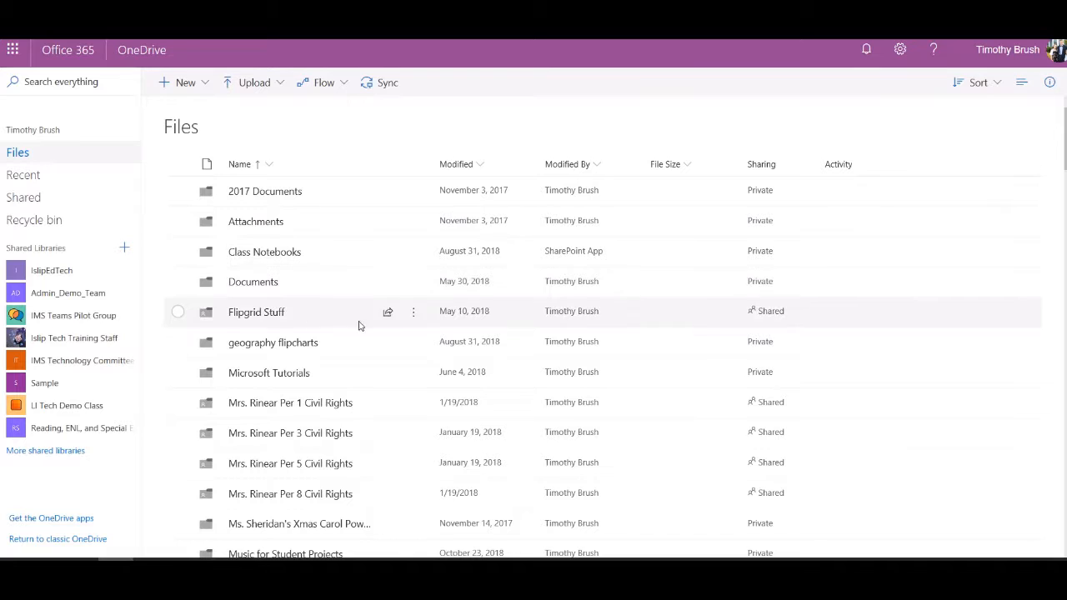
scroll(301, 412, "down", 2)
scroll(301, 414, "down", 2)
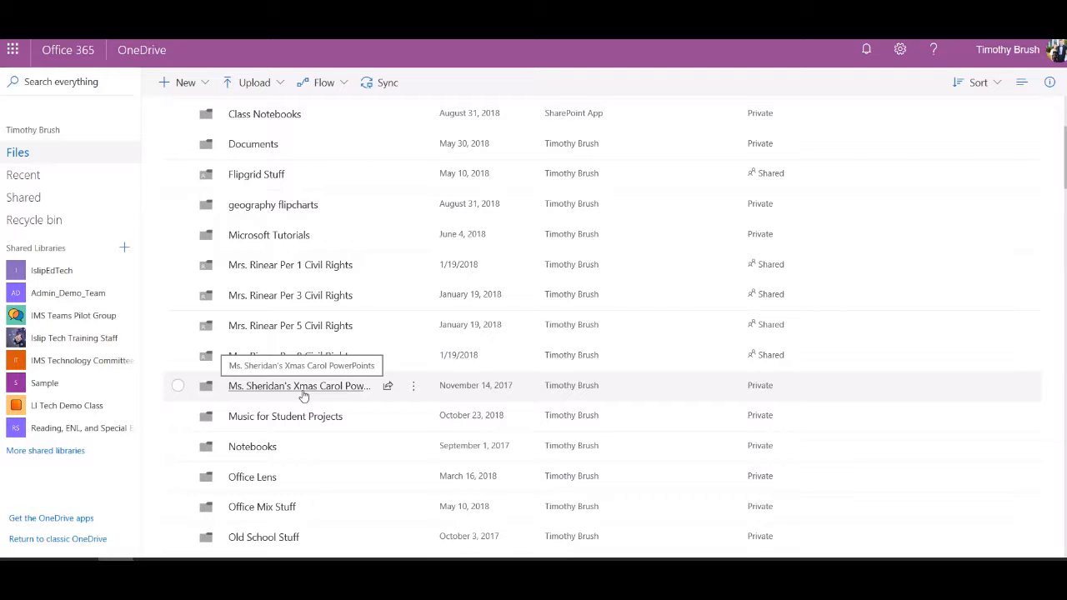
scroll(304, 395, "down", 3)
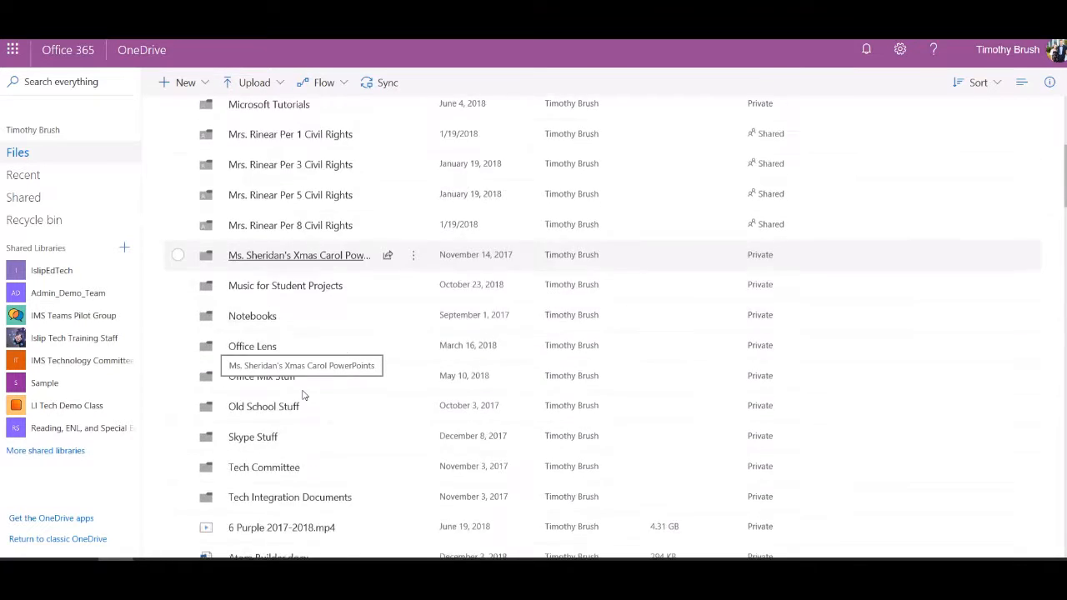
scroll(304, 395, "down", 3)
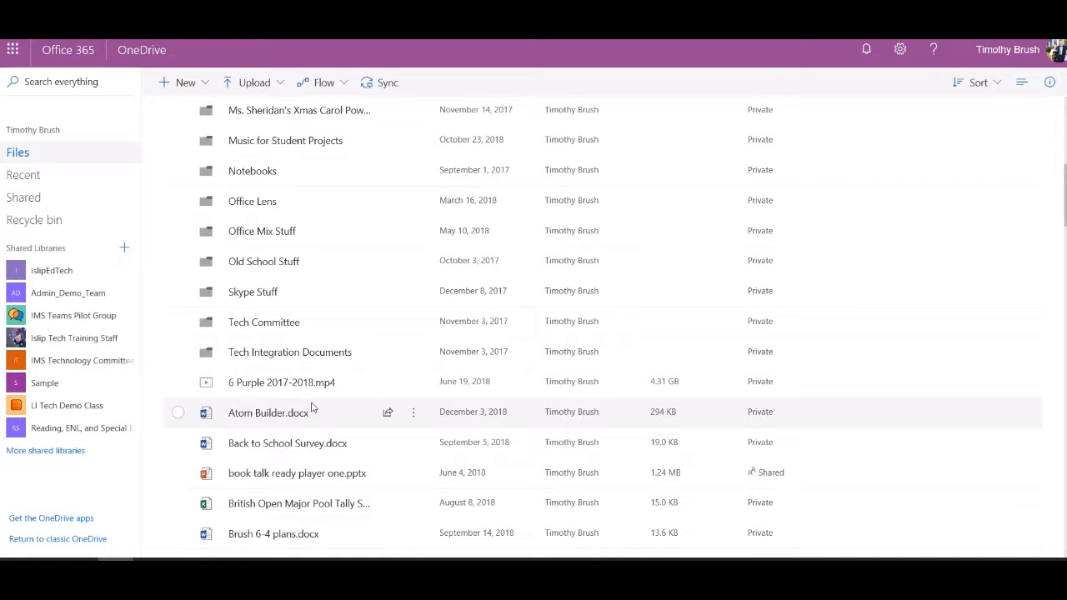
scroll(312, 407, "up", 9)
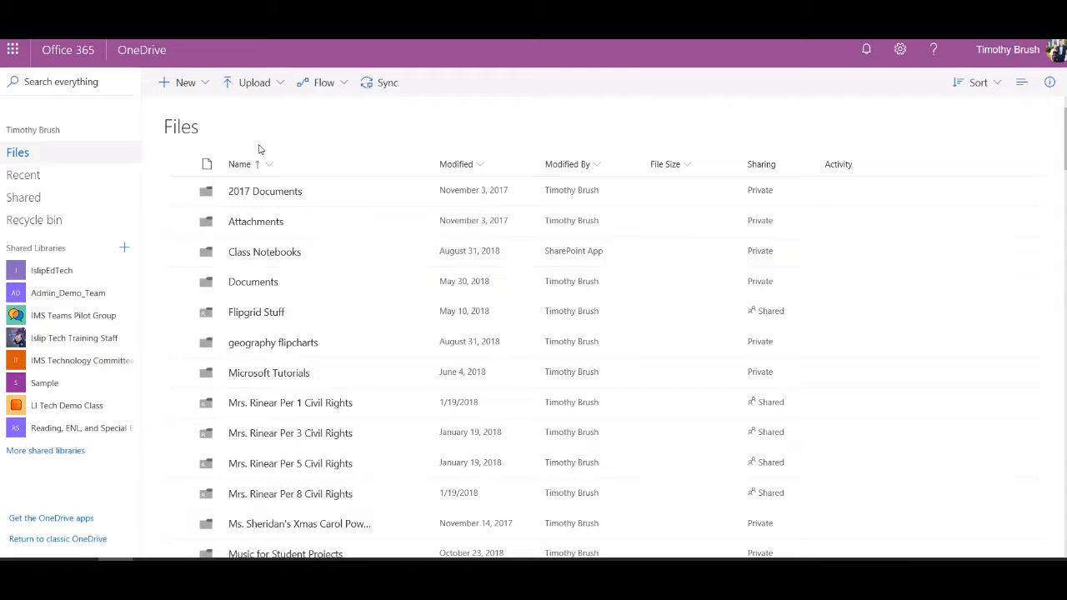
Create a new folder named Sample in Files.
left_click(203, 88)
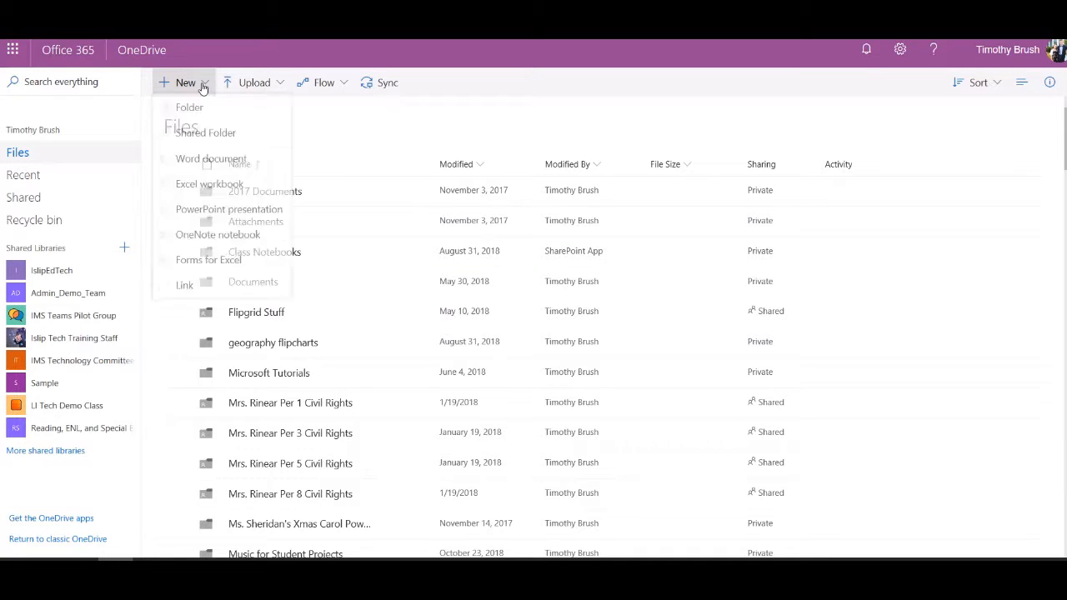
left_click(204, 87)
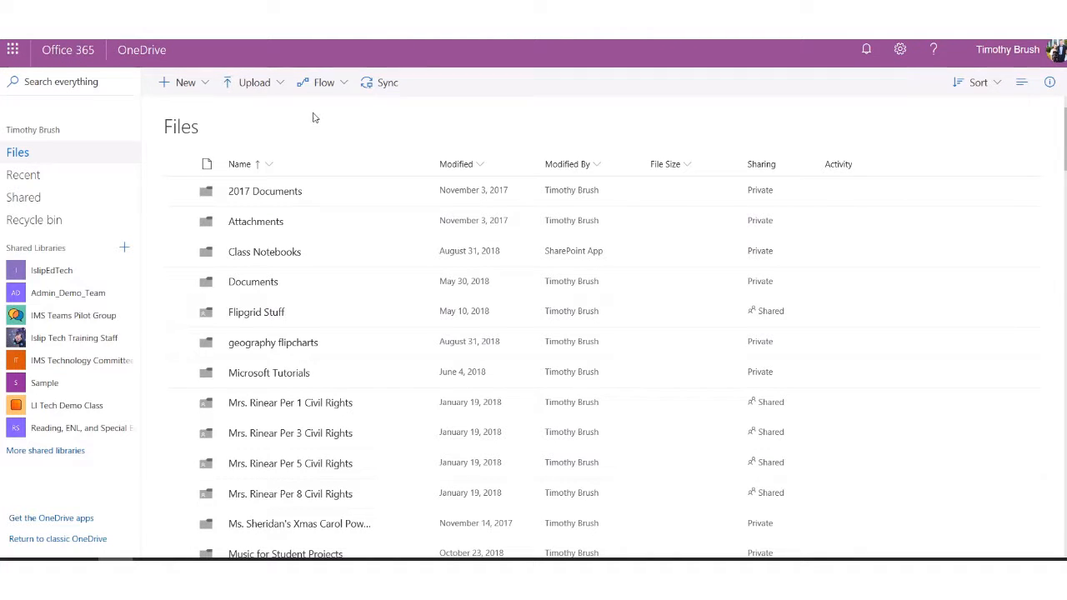
left_click(200, 87)
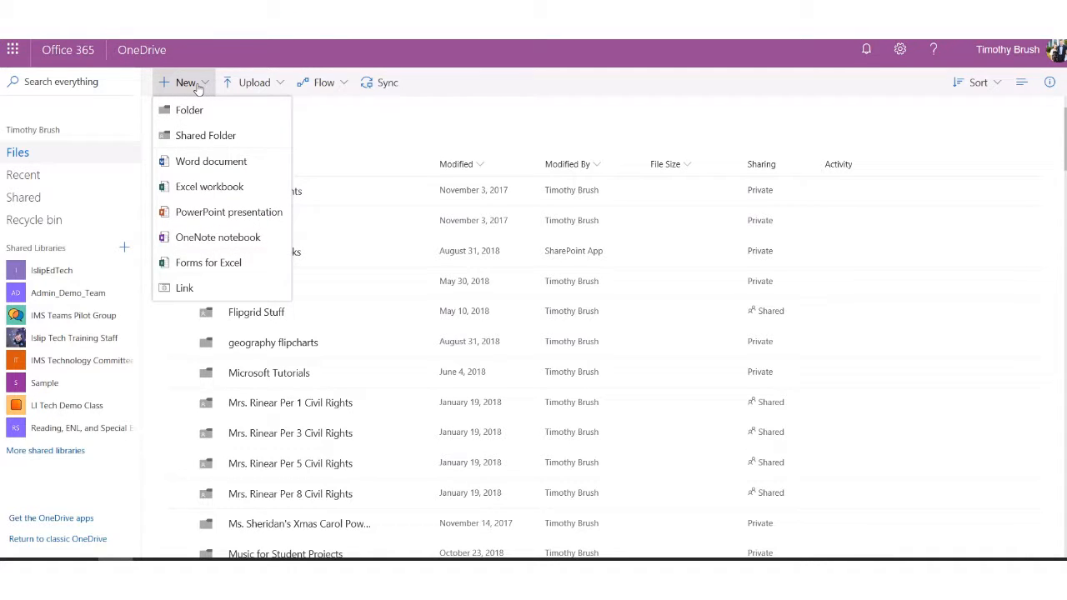
left_click(188, 110)
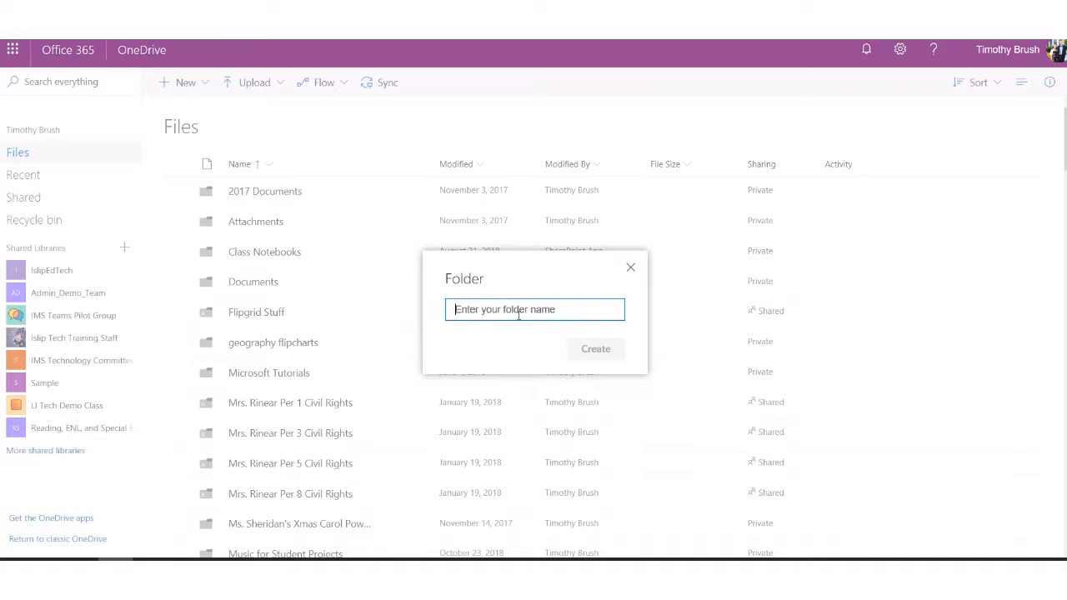
type("Sample")
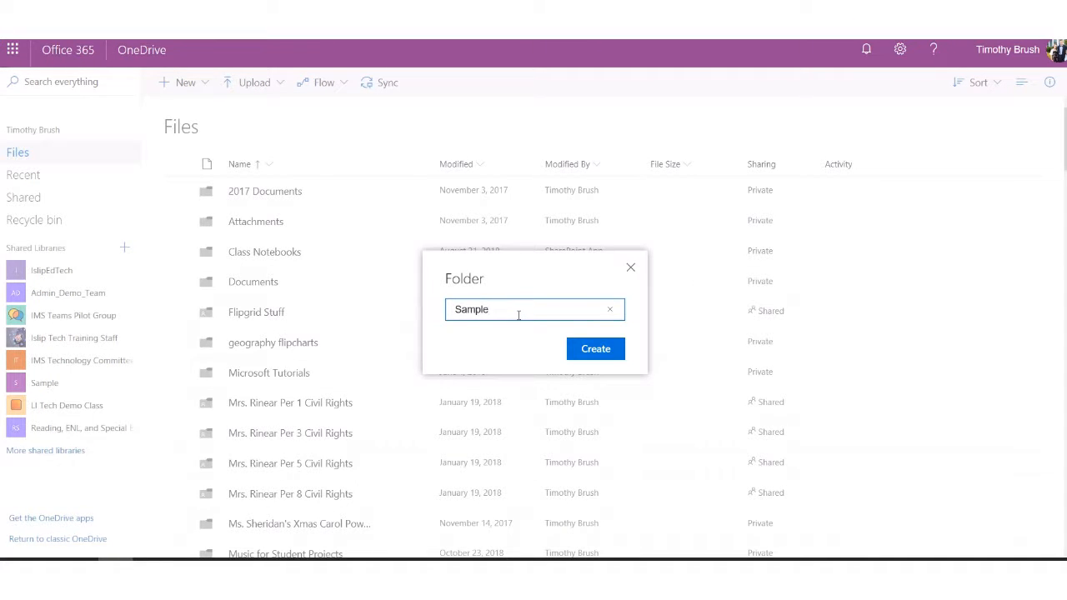
left_click(588, 354)
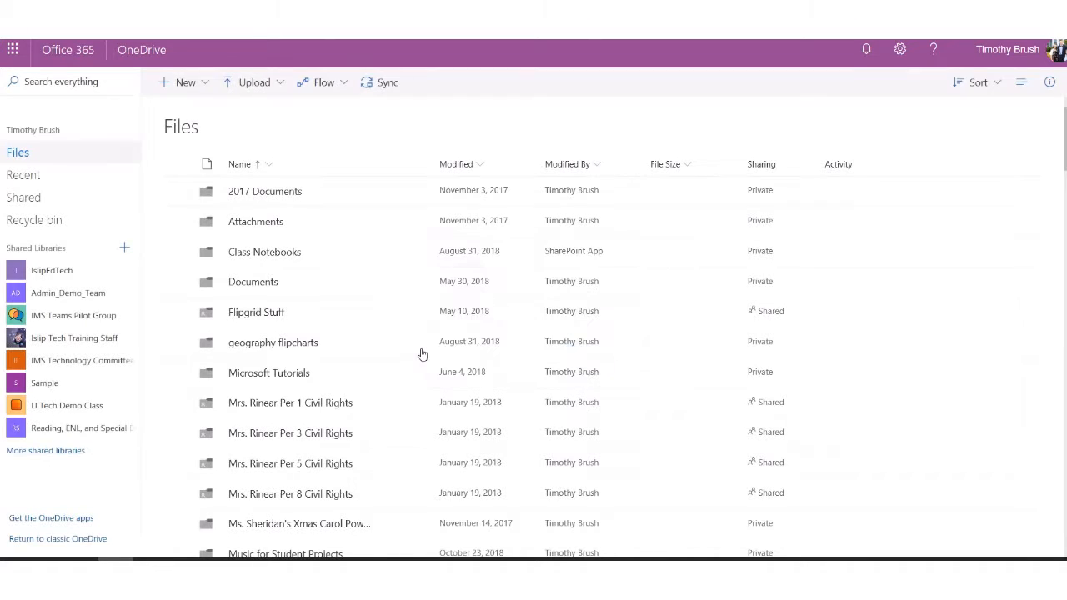
Open the new Sample folder to check its contents, and return to the Files list to find it among the folders.
scroll(355, 339, "down", 1)
scroll(348, 337, "down", 4)
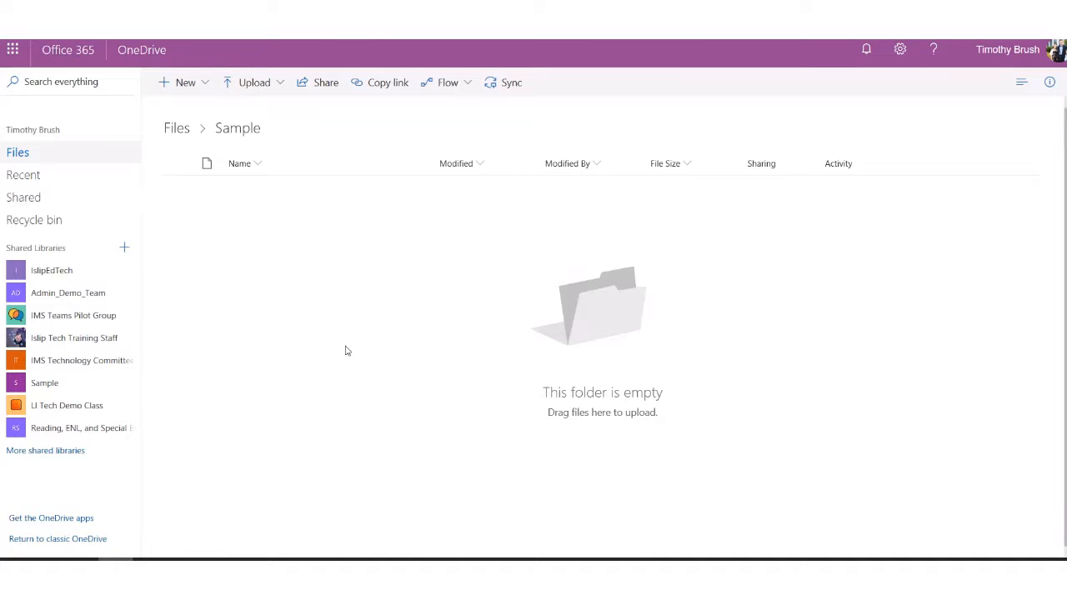
left_click(180, 135)
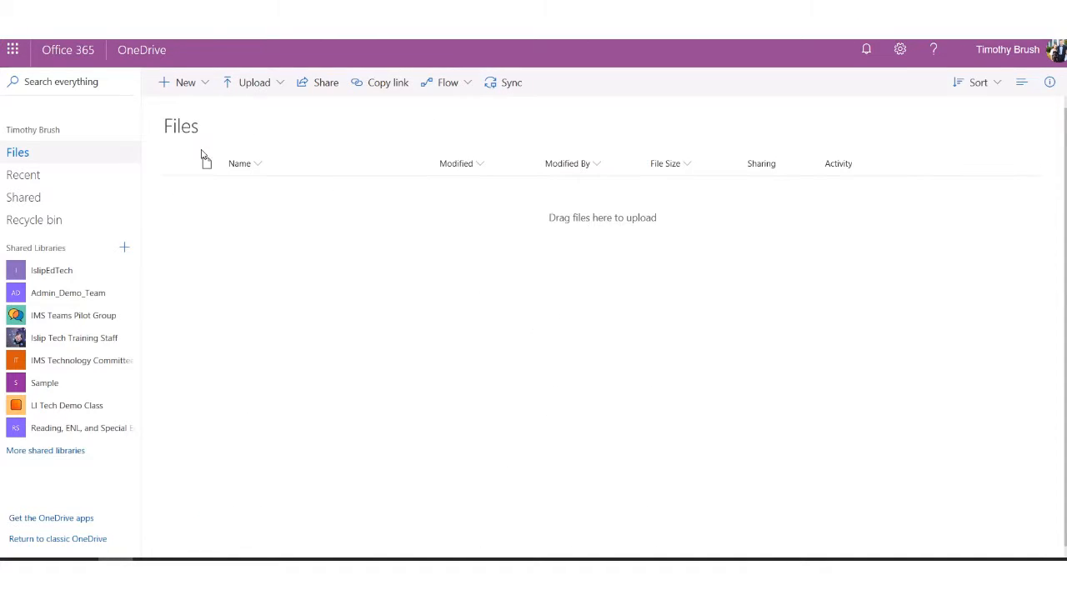
scroll(334, 331, "down", 3)
scroll(335, 327, "down", 3)
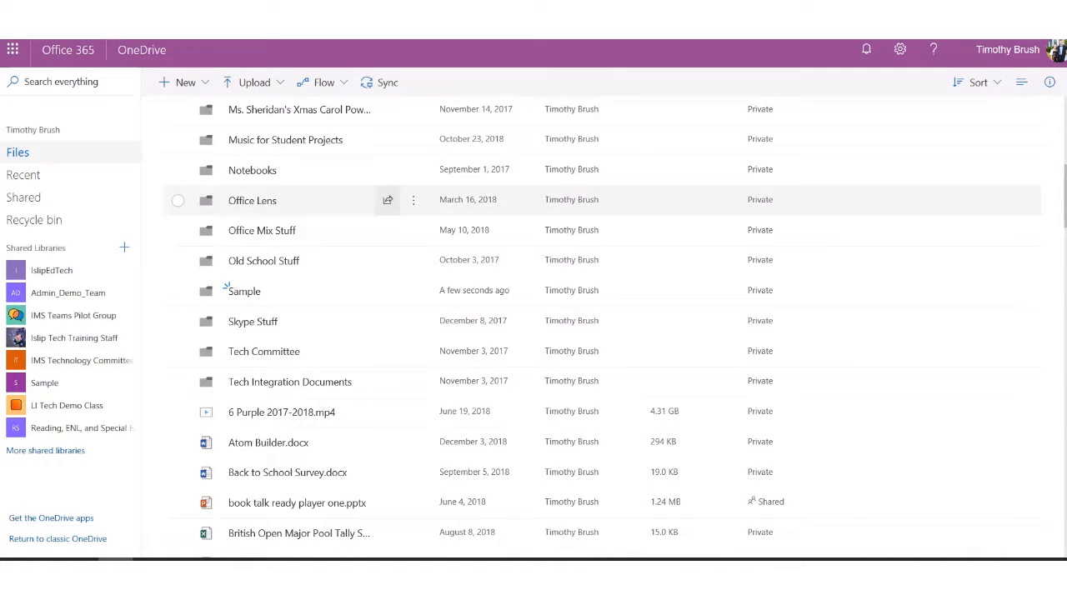
scroll(380, 167, "up", 2)
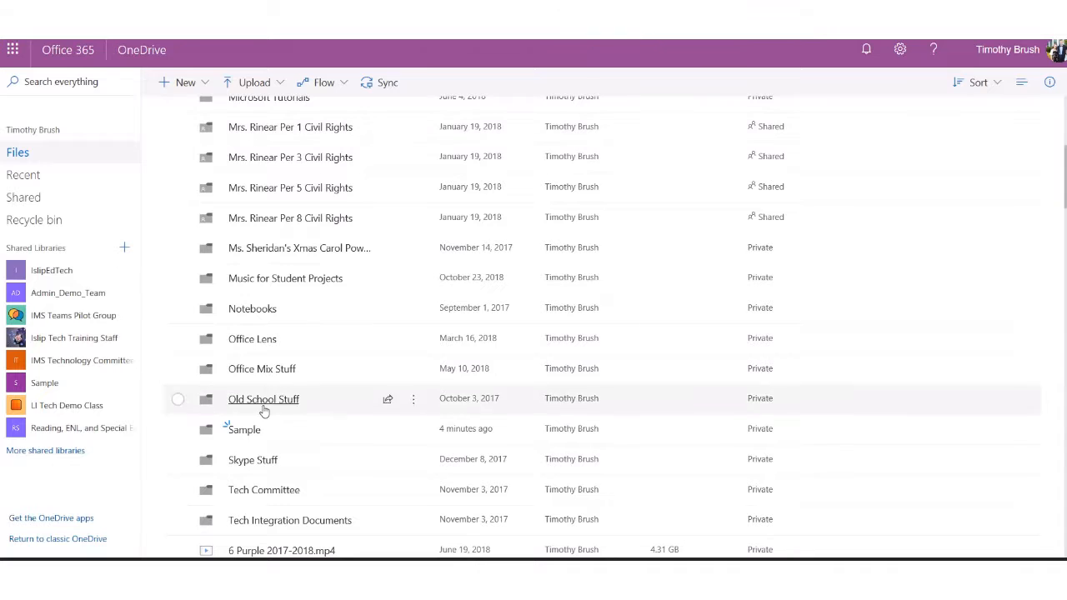
Try to upload the four Word documents from the Office 365 Stuff folder to Files, and dismiss the file replacement prompt.
left_click(280, 87)
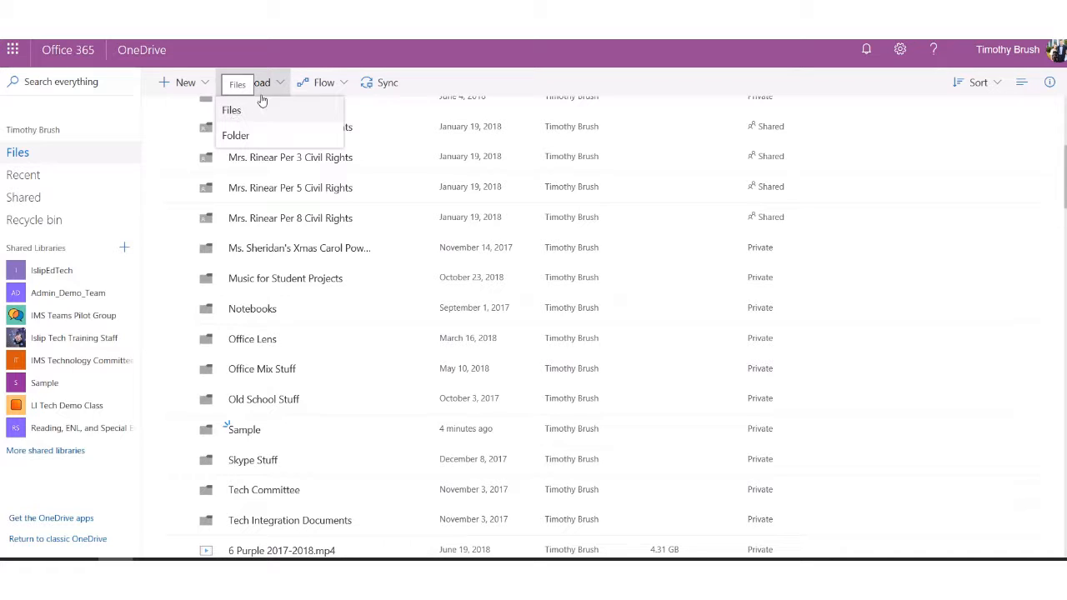
left_click(232, 114)
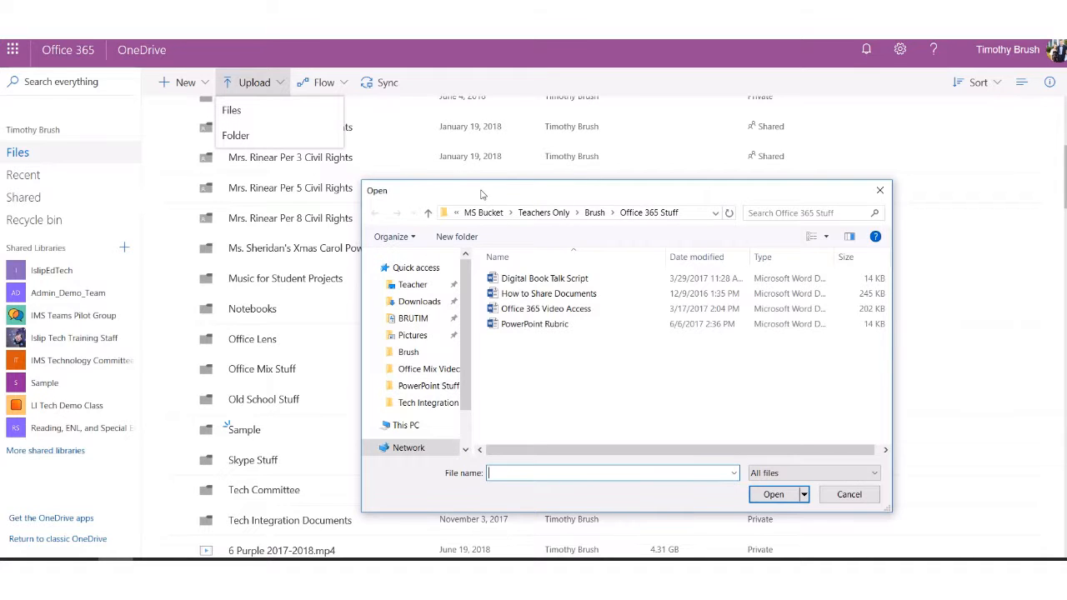
left_click_drag(481, 195, 421, 142)
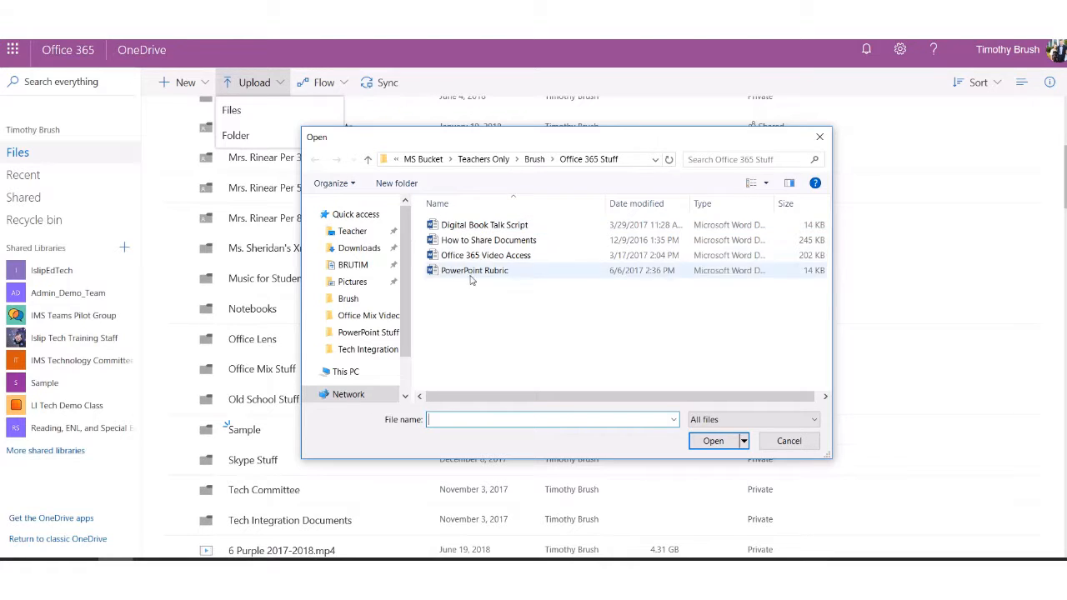
left_click(476, 230)
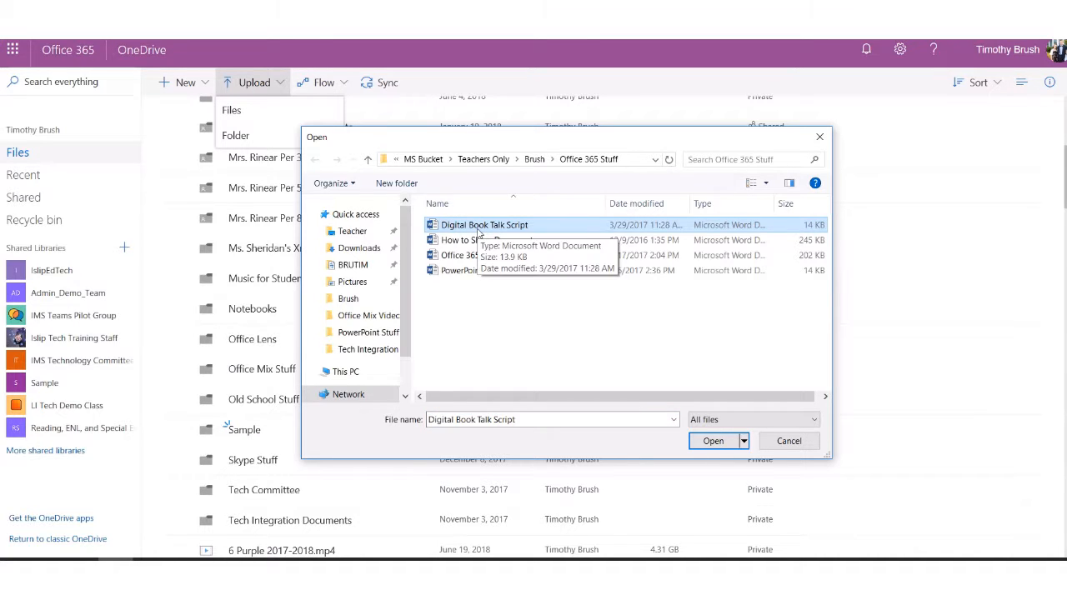
key("ctrl+a")
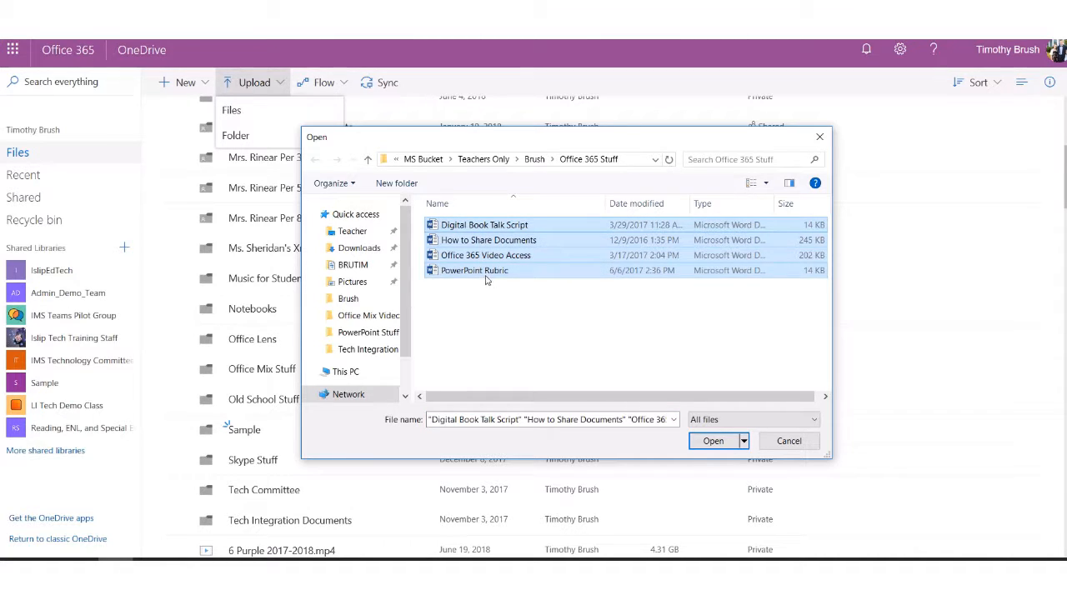
left_click(487, 272)
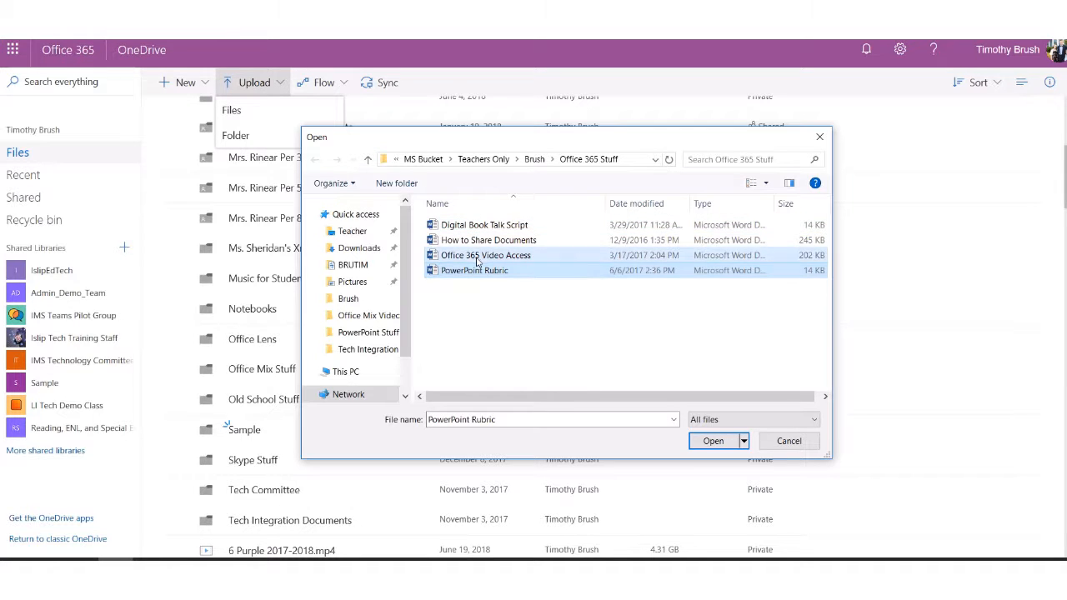
left_click(478, 259, "ctrl")
left_click(477, 242, "ctrl")
left_click(478, 227, "ctrl")
key("Return")
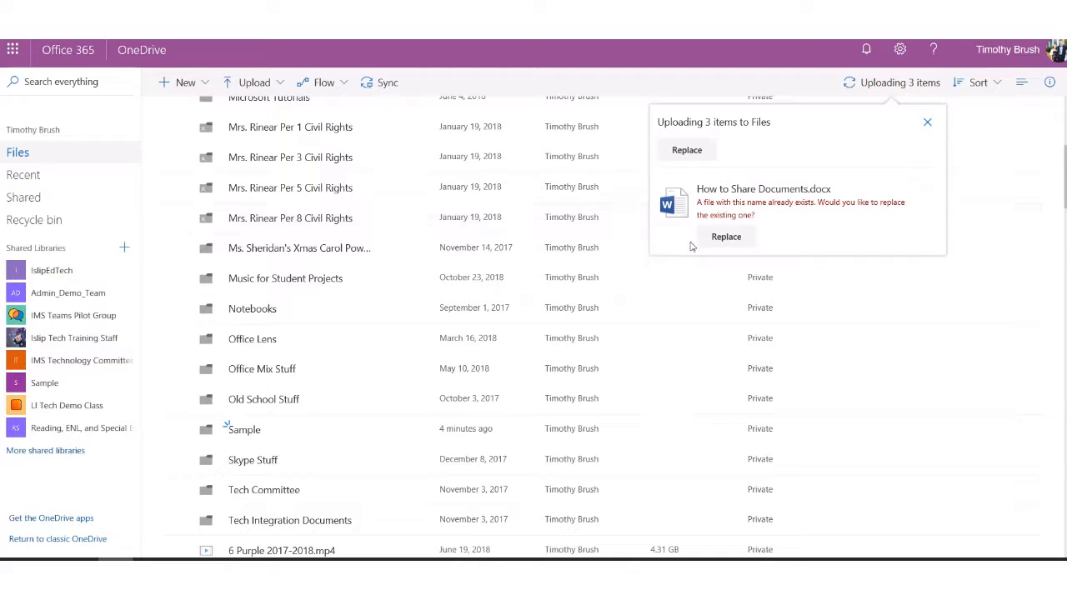
left_click(927, 123)
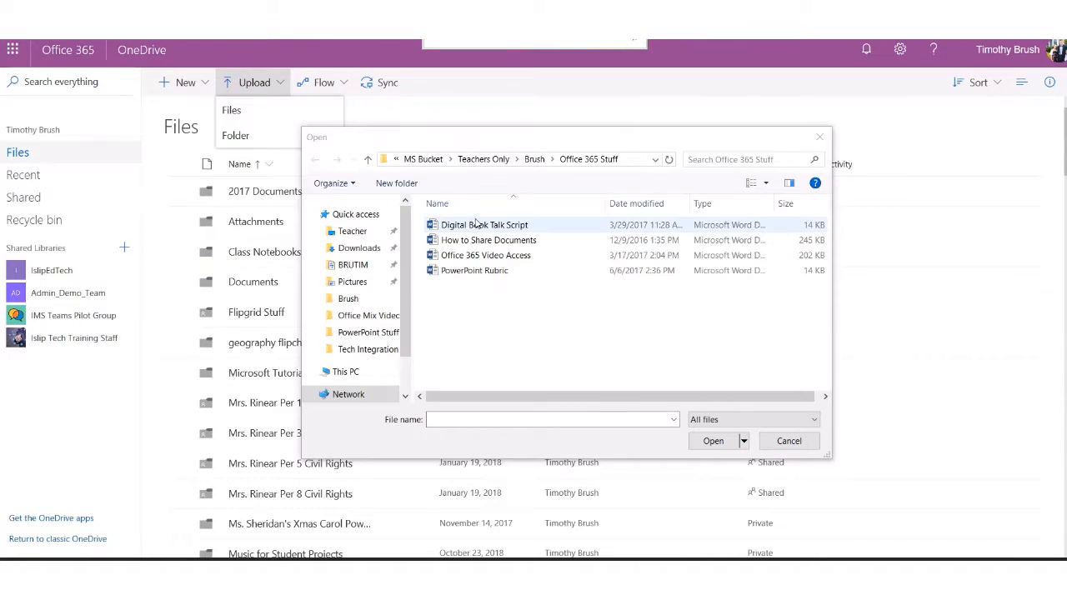
Upload Digital Book Talk Script, How to Share Documents, Office 365 Video Access and PowerPoint Rubric to Files, replacing the existing How to Share Documents.docx.
left_click(479, 225)
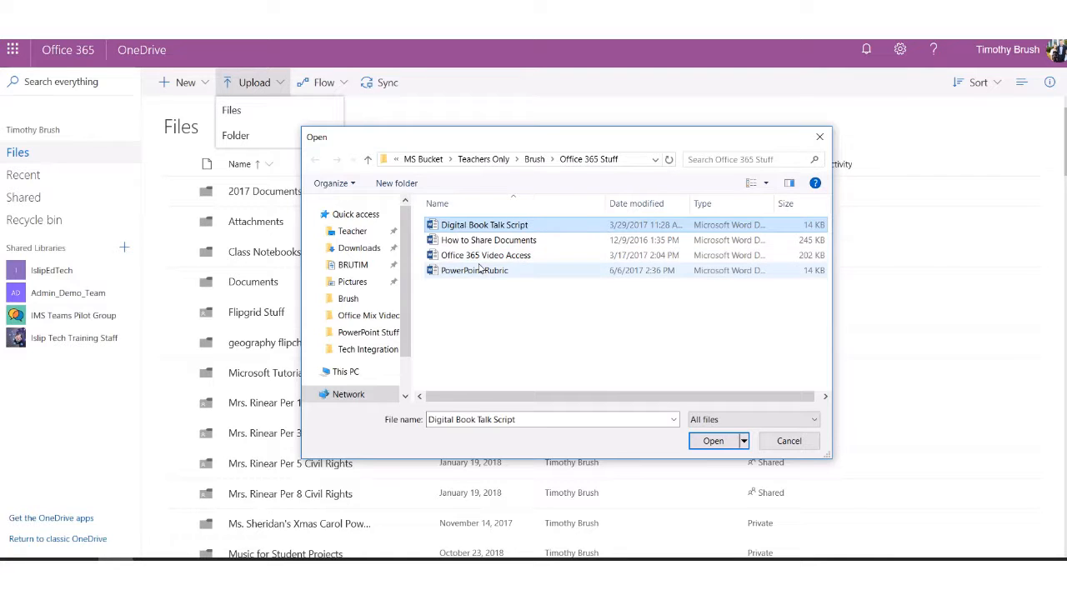
left_click(474, 259, "ctrl")
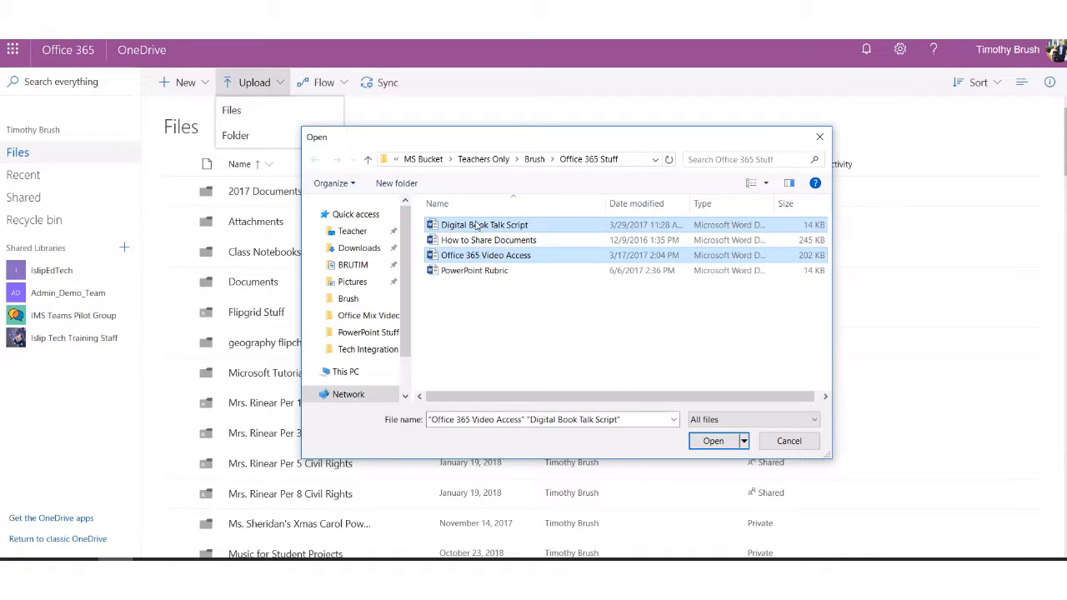
left_click(484, 227)
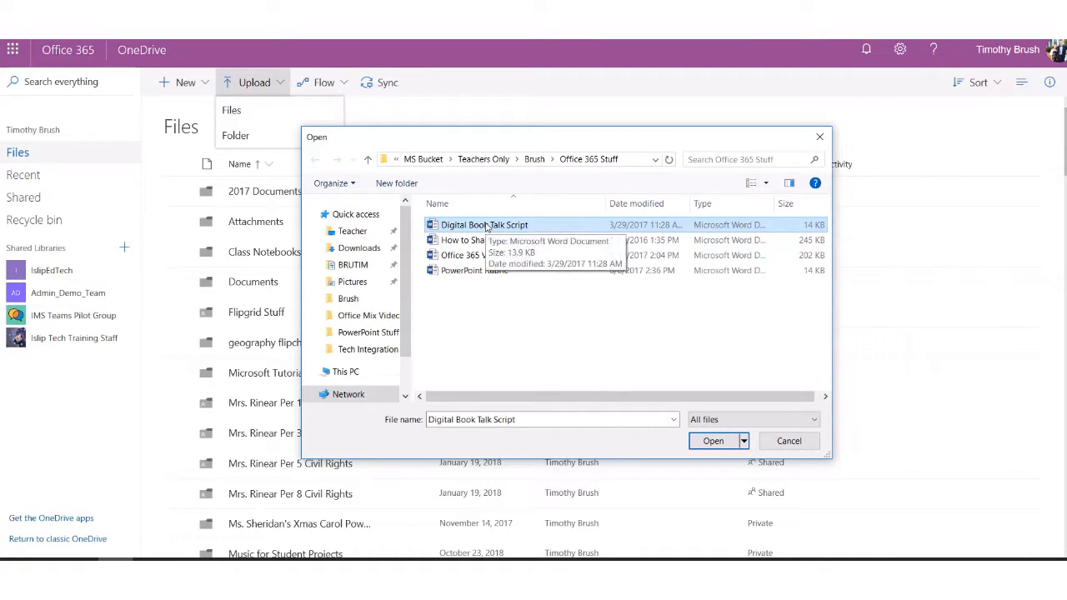
left_click(474, 272, "shift")
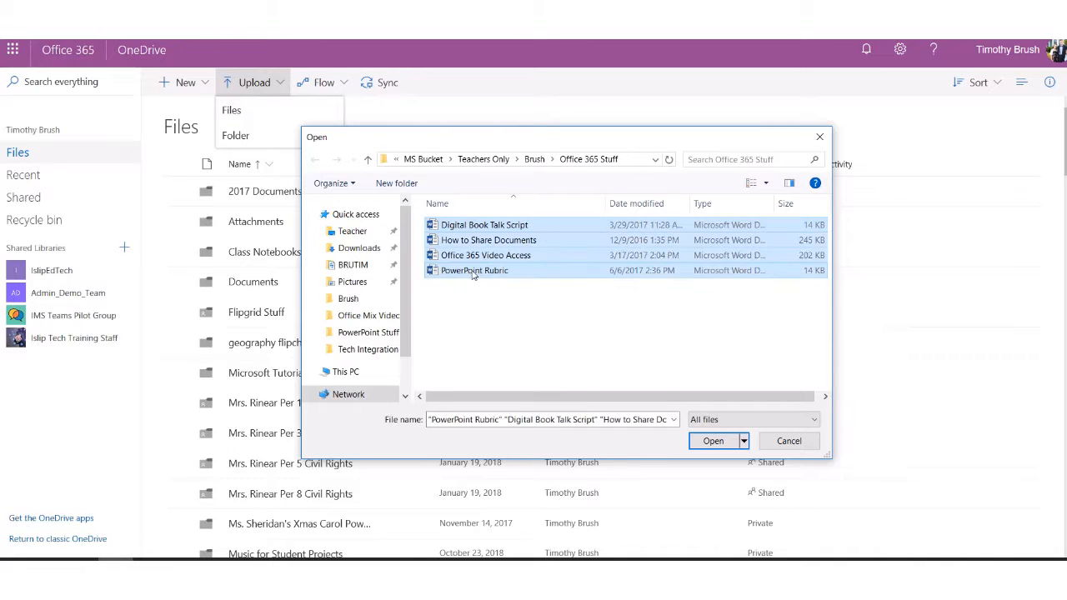
left_click(713, 442)
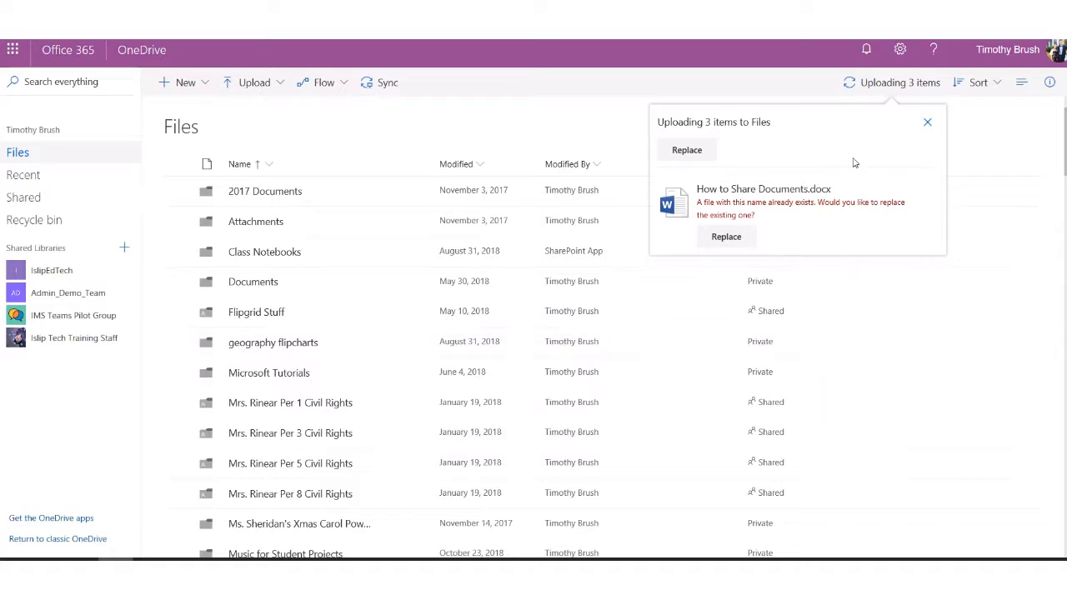
left_click(727, 238)
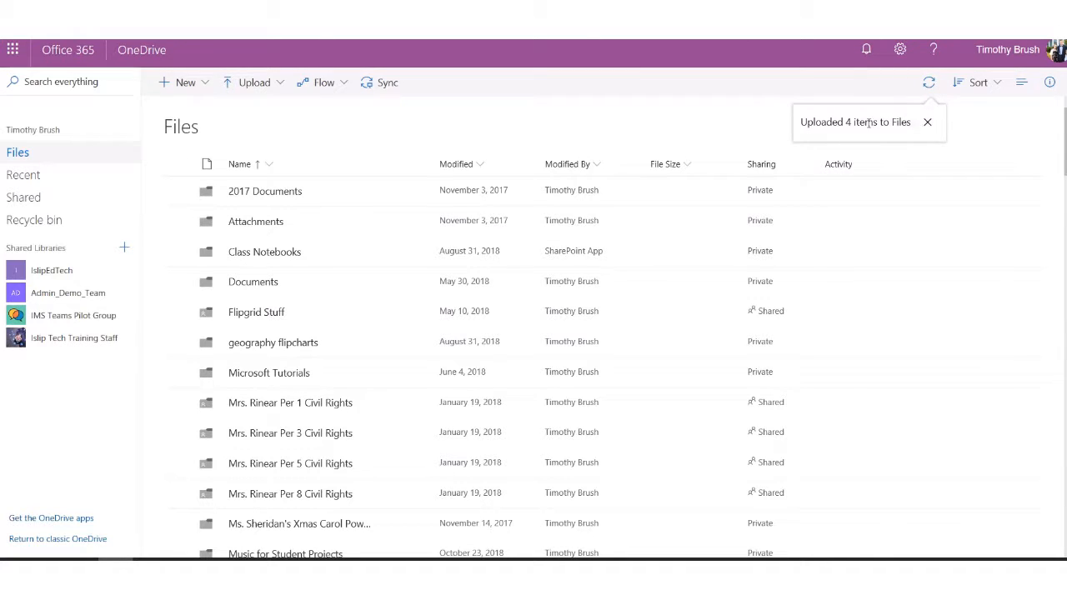
scroll(422, 276, "down", 5)
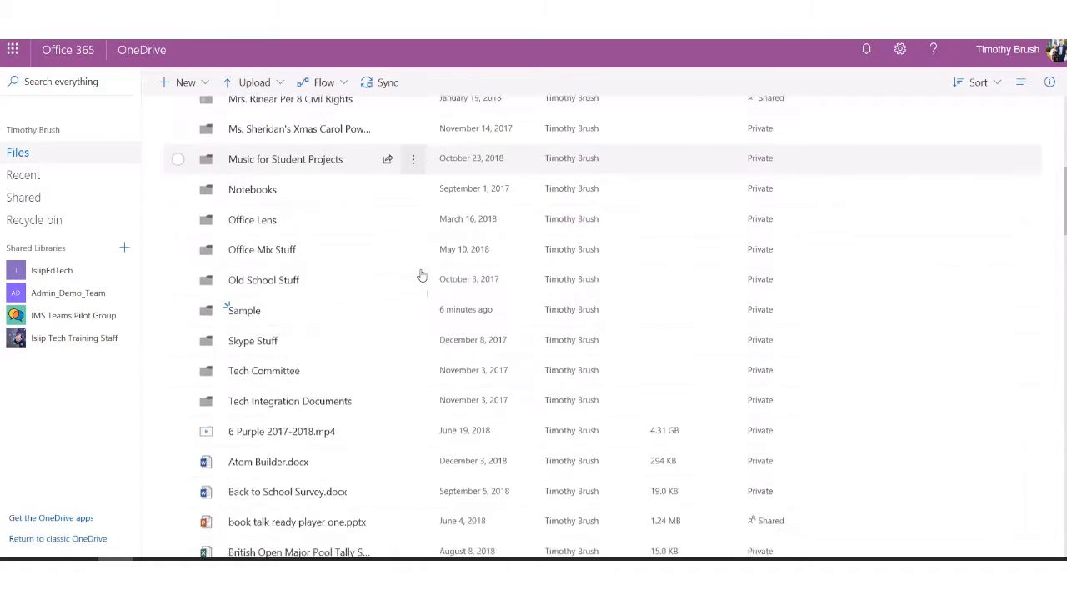
scroll(417, 275, "down", 4)
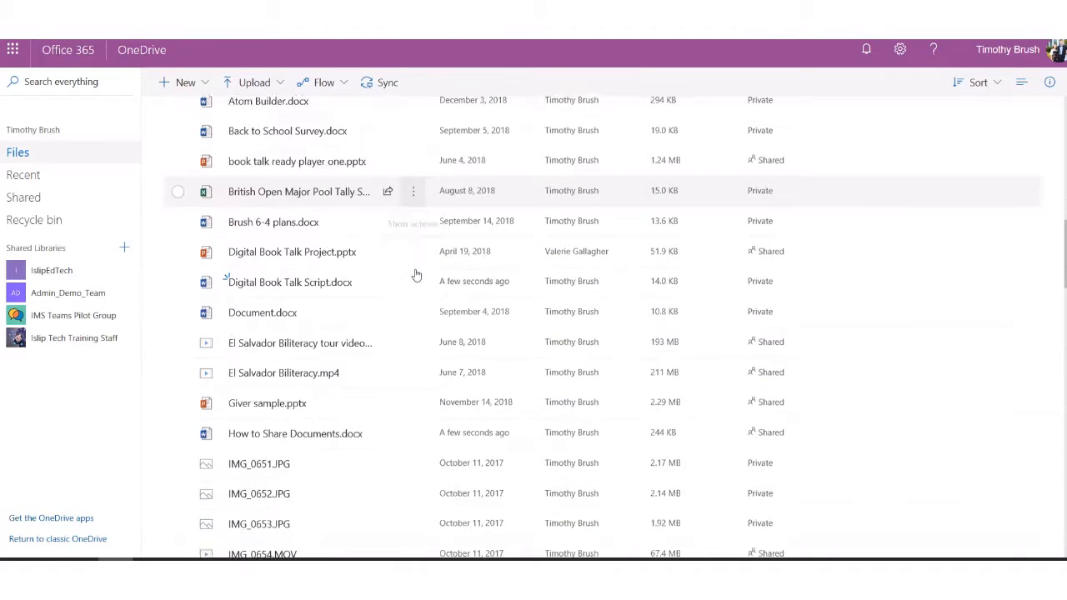
Look through the Files list for the newly uploaded Word documents among the existing folders and files.
mouse_move(302, 289)
scroll(303, 289, "down", 3)
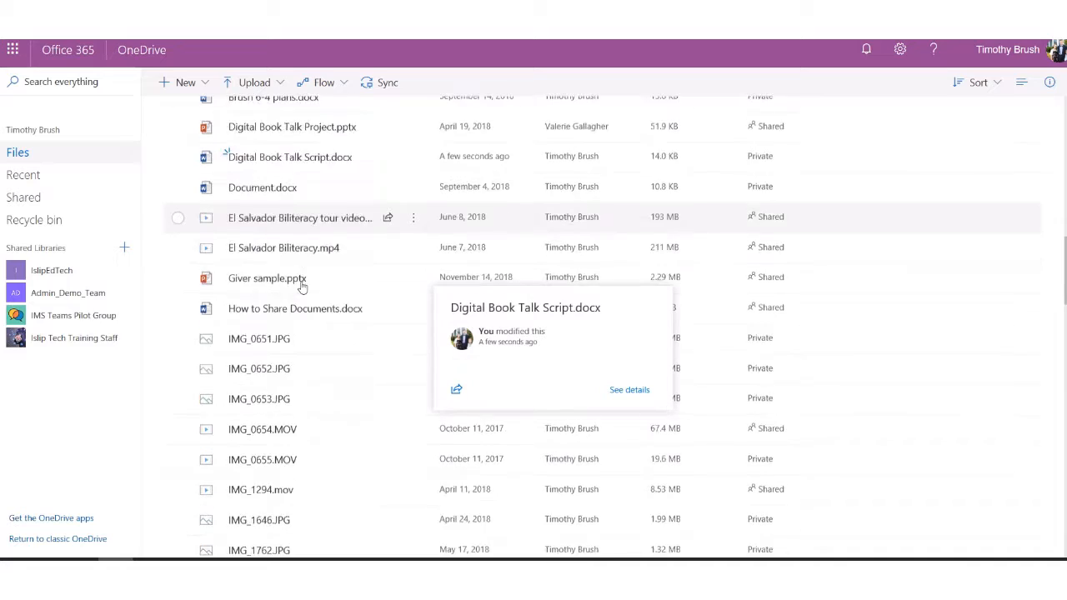
scroll(303, 289, "down", 10)
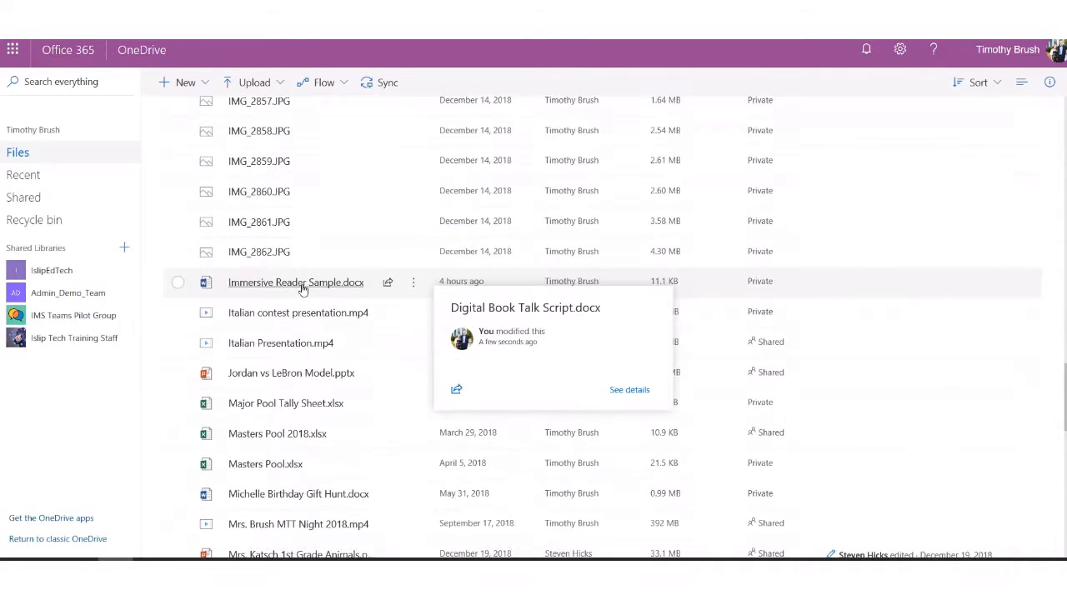
scroll(302, 291, "down", 2)
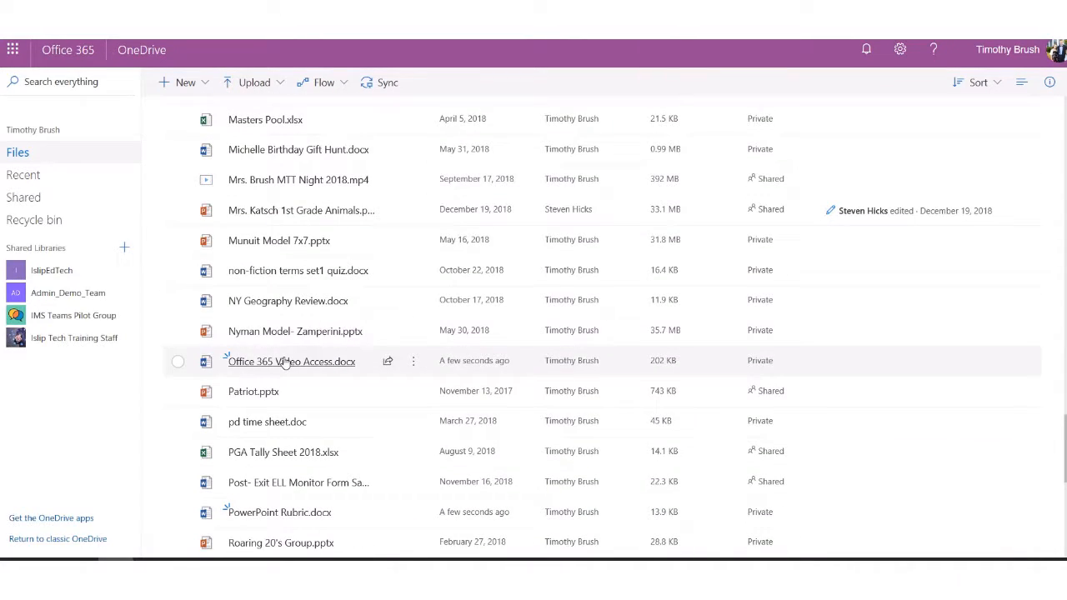
mouse_move(293, 362)
scroll(293, 362, "down", 1)
mouse_move(309, 443)
scroll(310, 443, "down", 3)
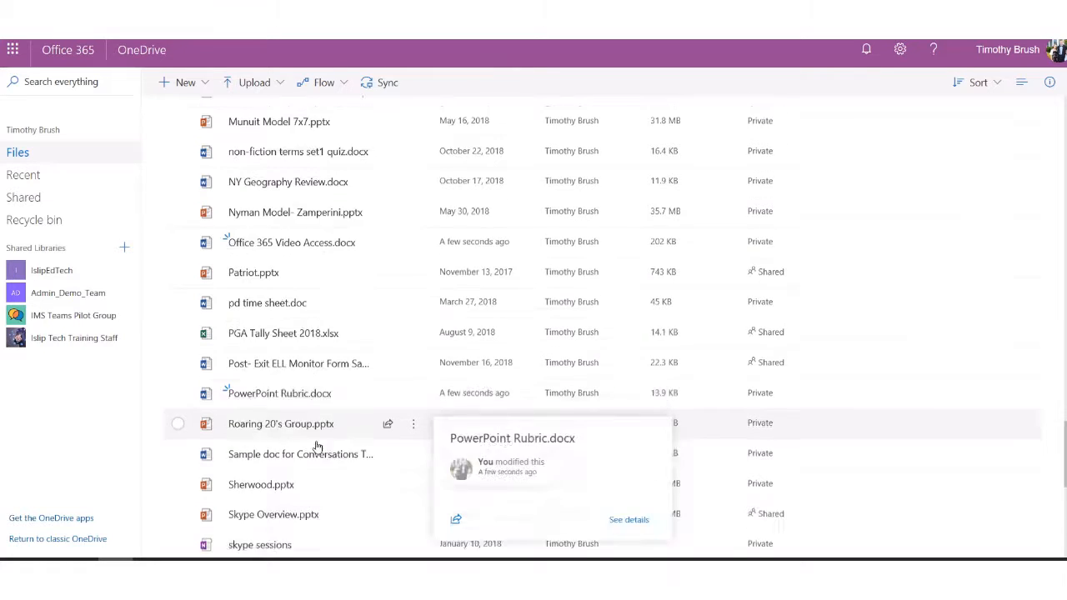
scroll(321, 444, "down", 1)
scroll(317, 436, "up", 5)
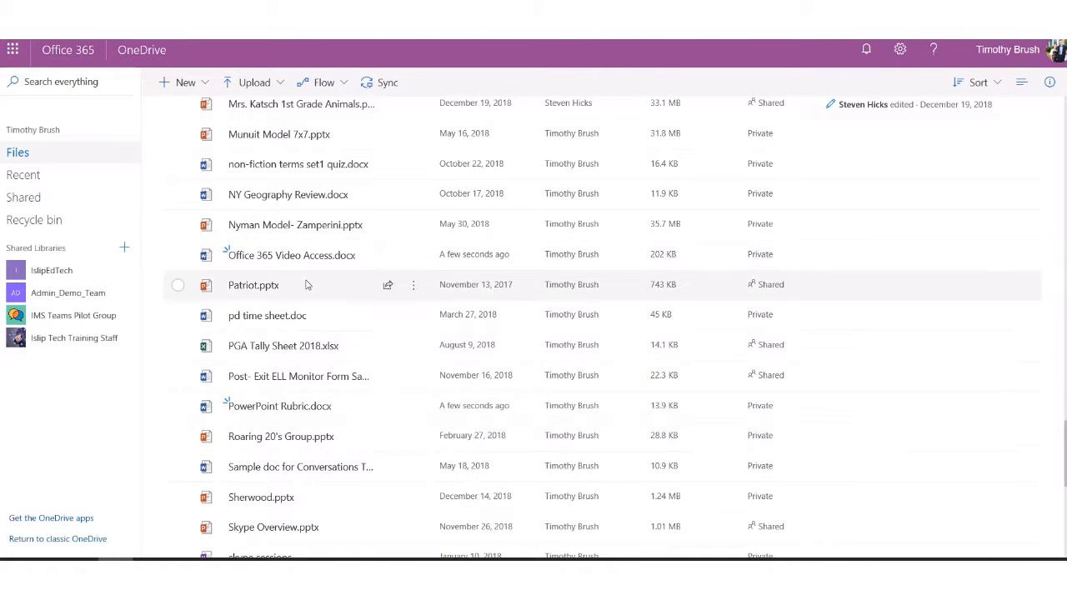
scroll(306, 286, "up", 10)
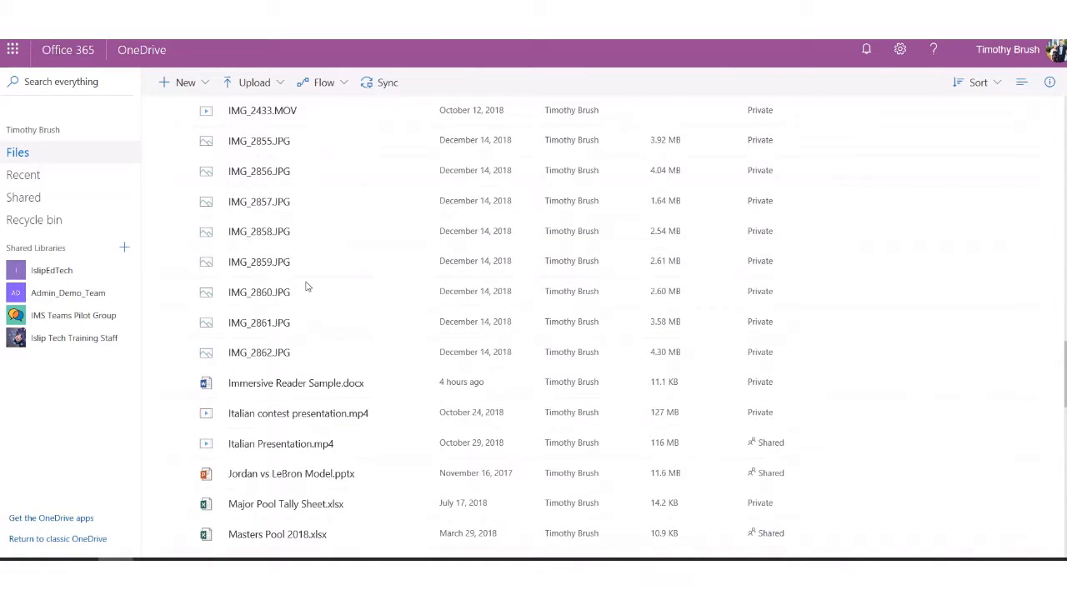
scroll(307, 291, "up", 8)
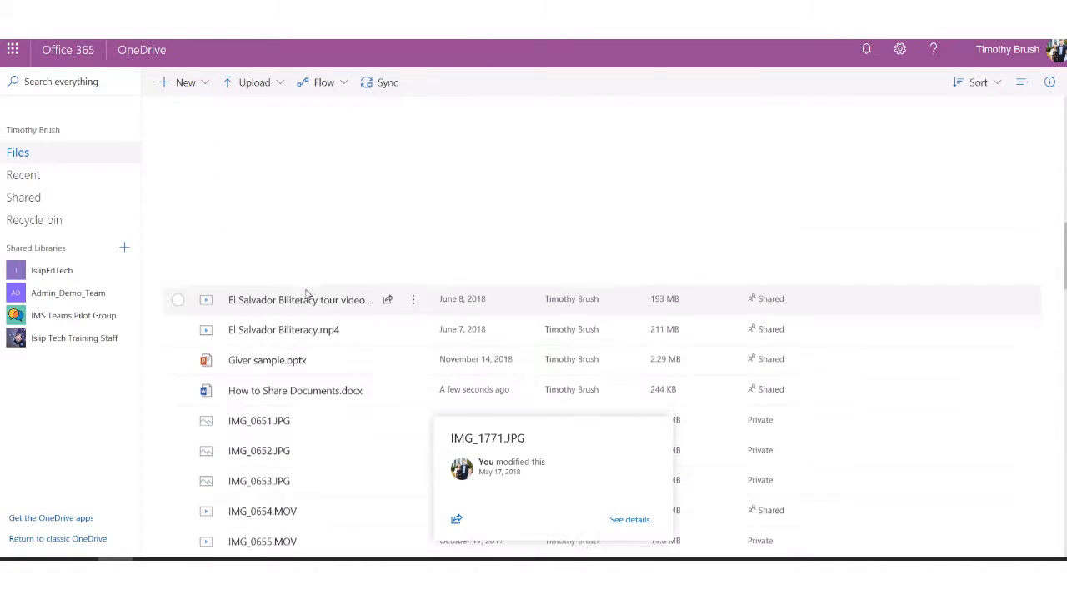
scroll(310, 296, "up", 5)
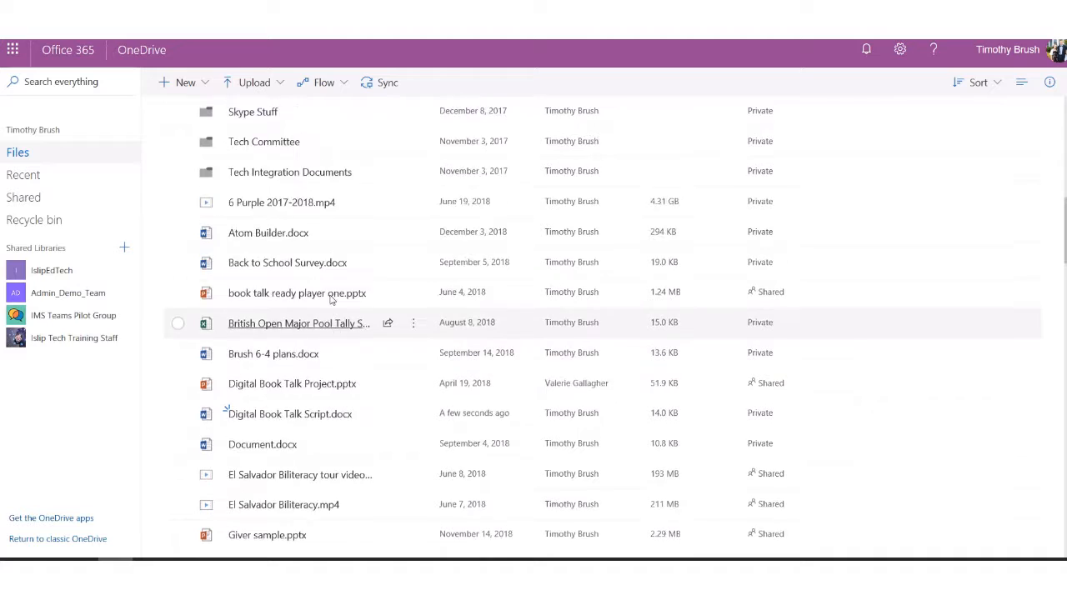
scroll(328, 303, "up", 4)
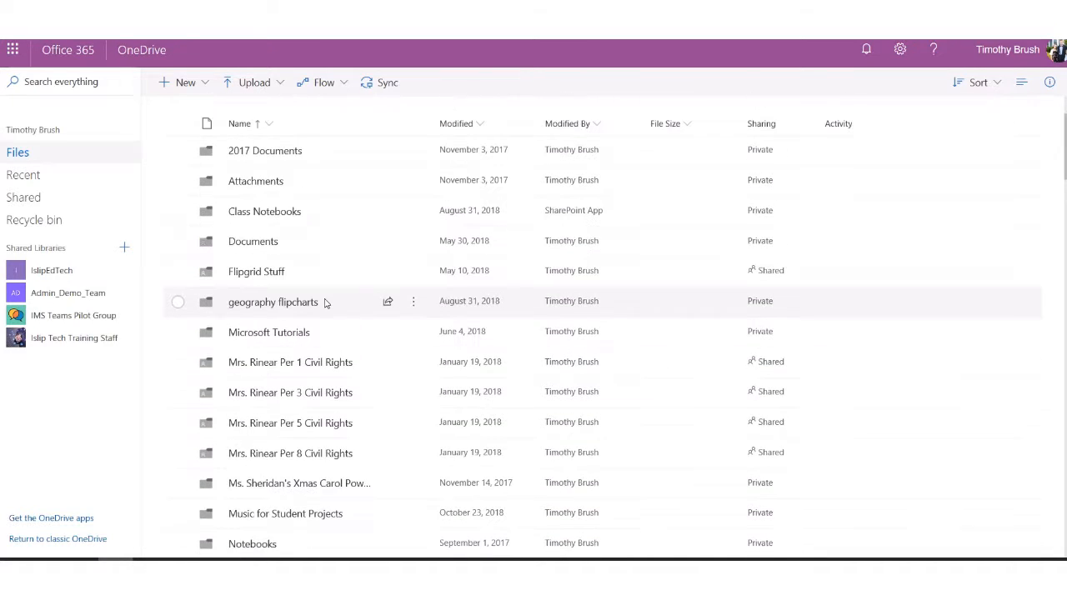
scroll(326, 304, "up", 1)
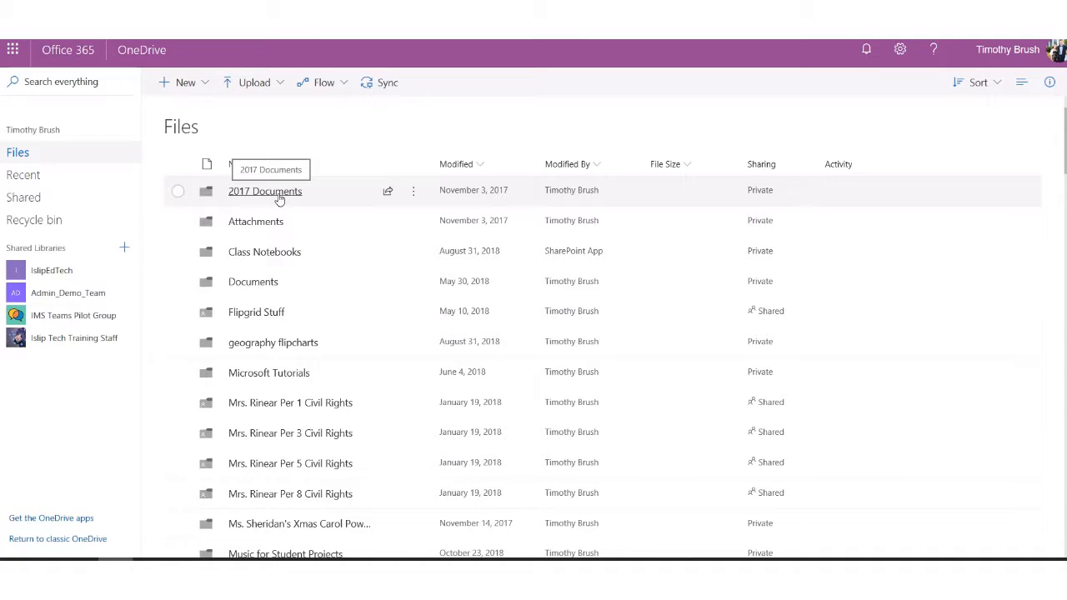
Select Digital Book Talk Script.docx, Office 365 Video Access.docx and PowerPoint Rubric.docx in the Files list.
scroll(310, 243, "down", 3)
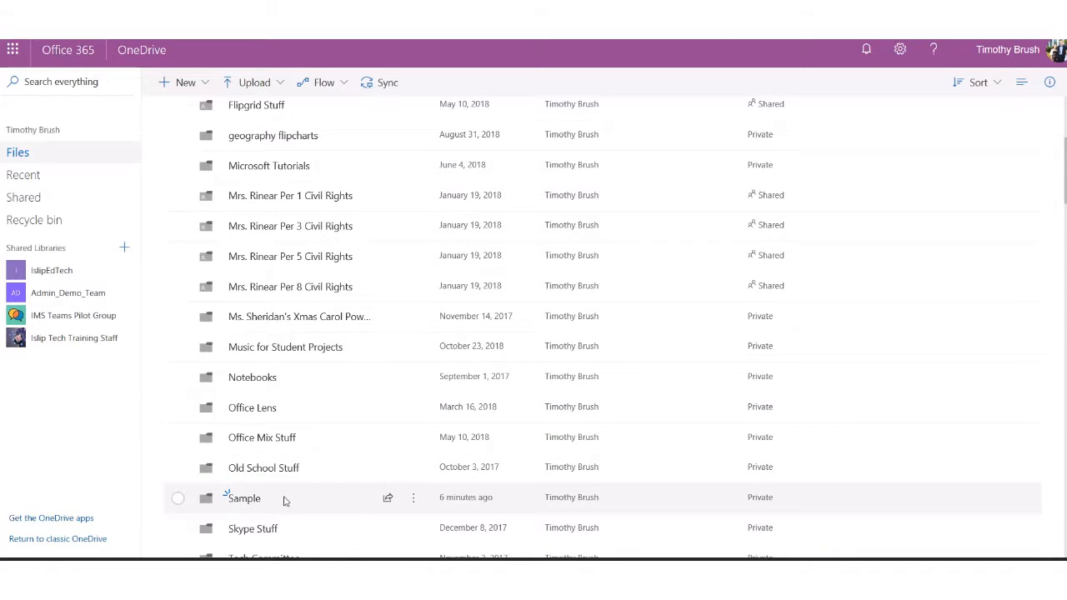
scroll(284, 500, "down", 5)
scroll(292, 499, "down", 3)
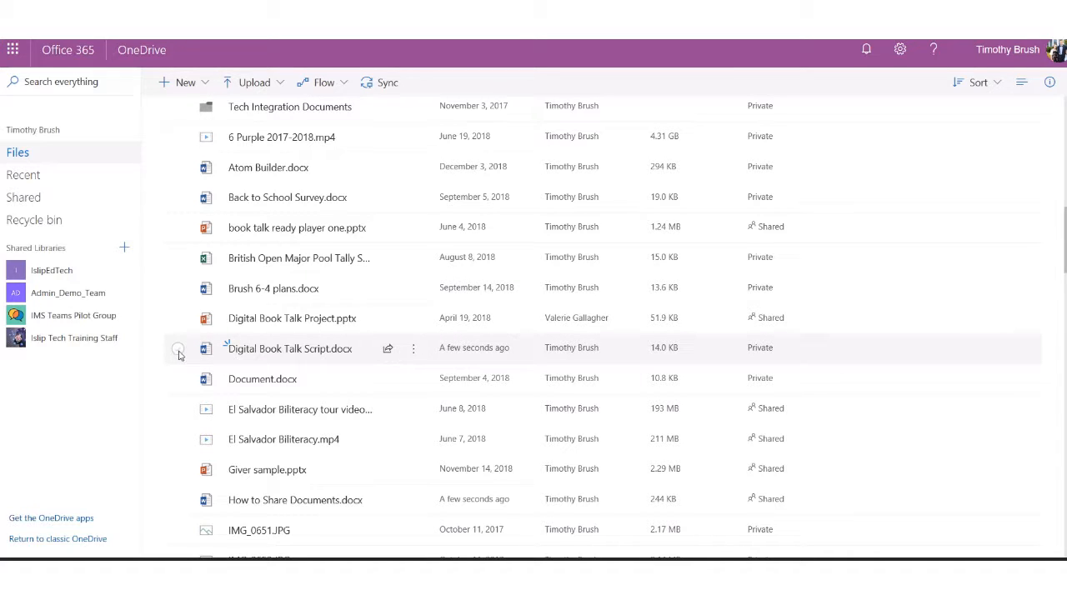
left_click(178, 350)
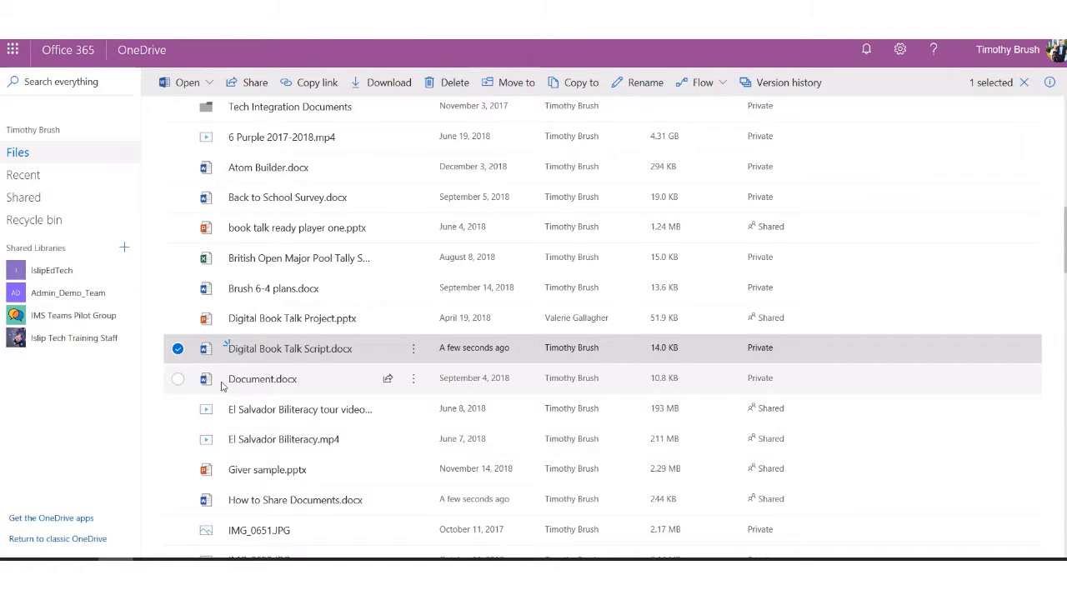
scroll(222, 384, "down", 4)
scroll(222, 389, "down", 10)
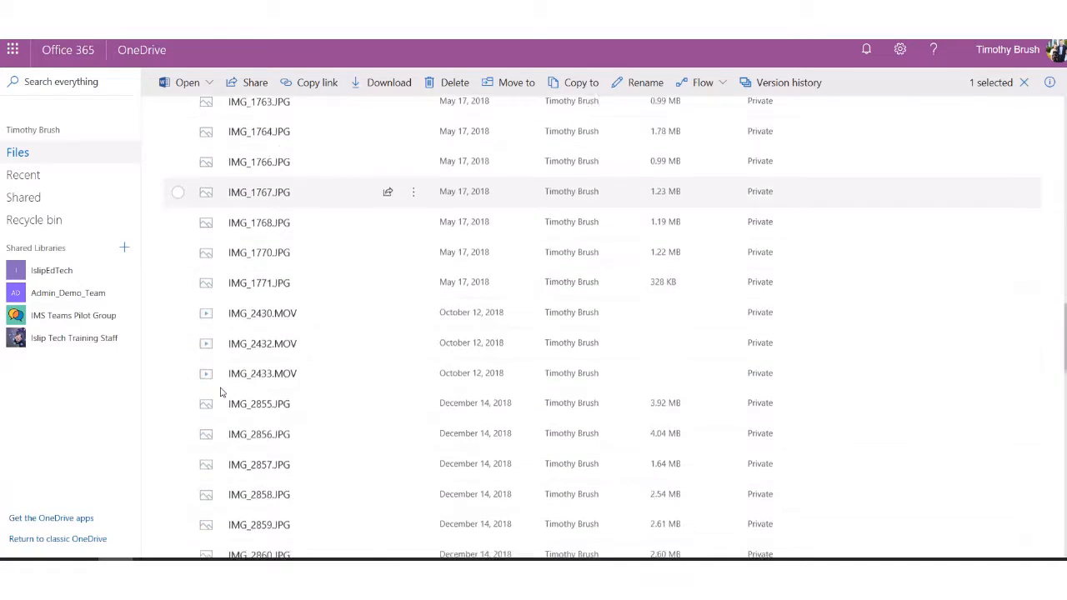
scroll(218, 394, "down", 4)
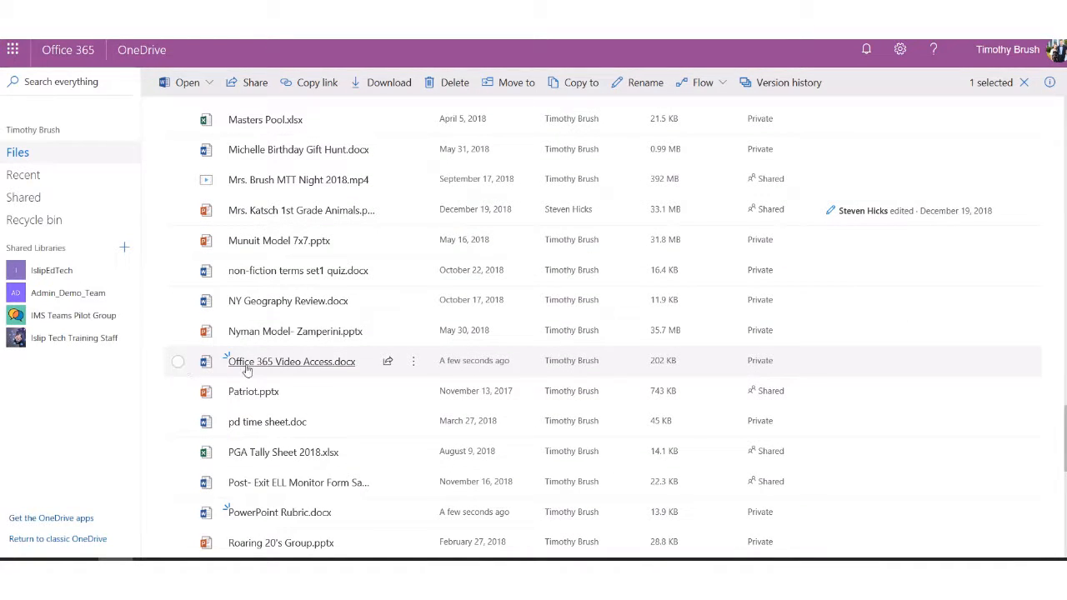
mouse_move(265, 368)
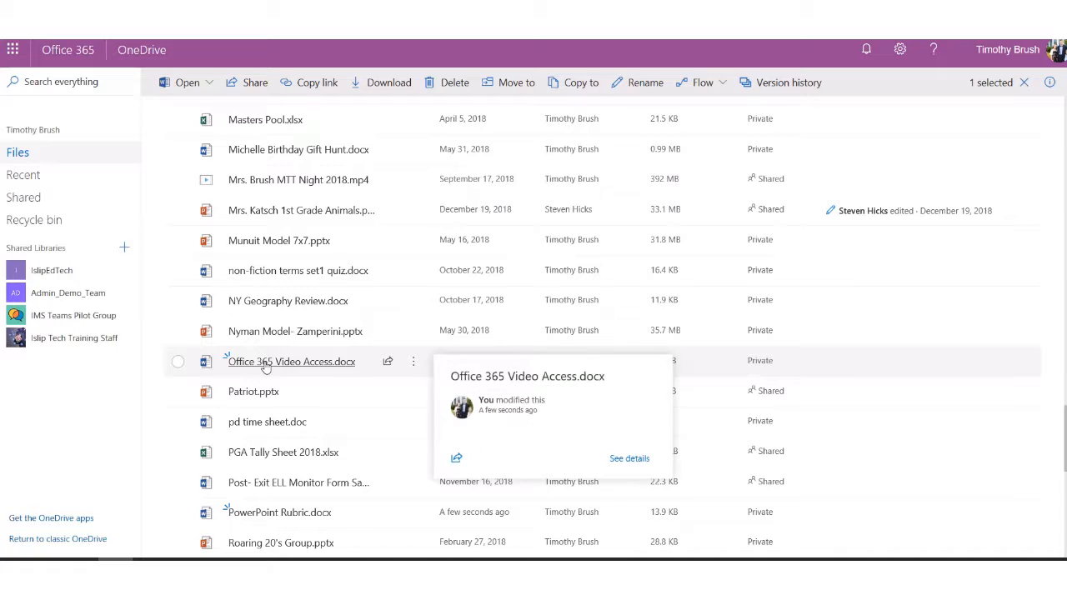
left_click(179, 364)
scroll(238, 399, "down", 1)
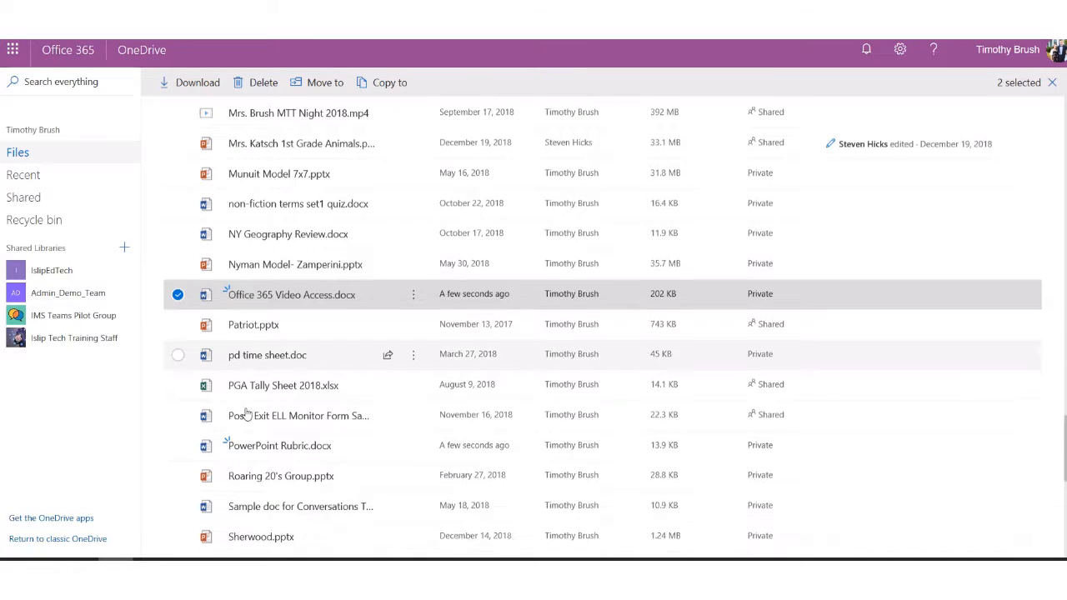
left_click(178, 445)
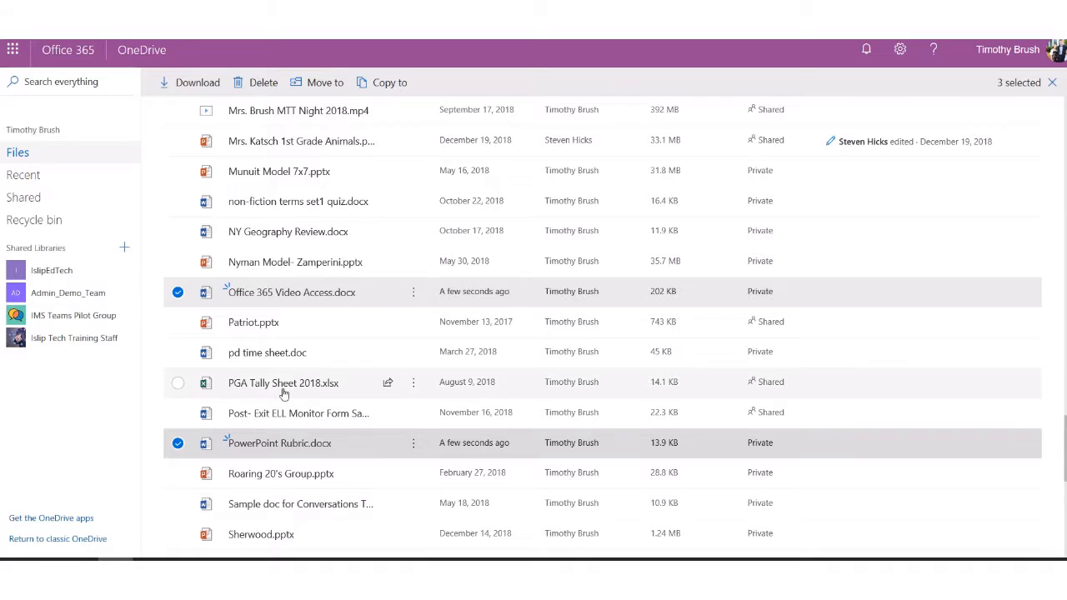
Move the three selected documents to the Sample folder in Your OneDrive.
left_click(313, 84)
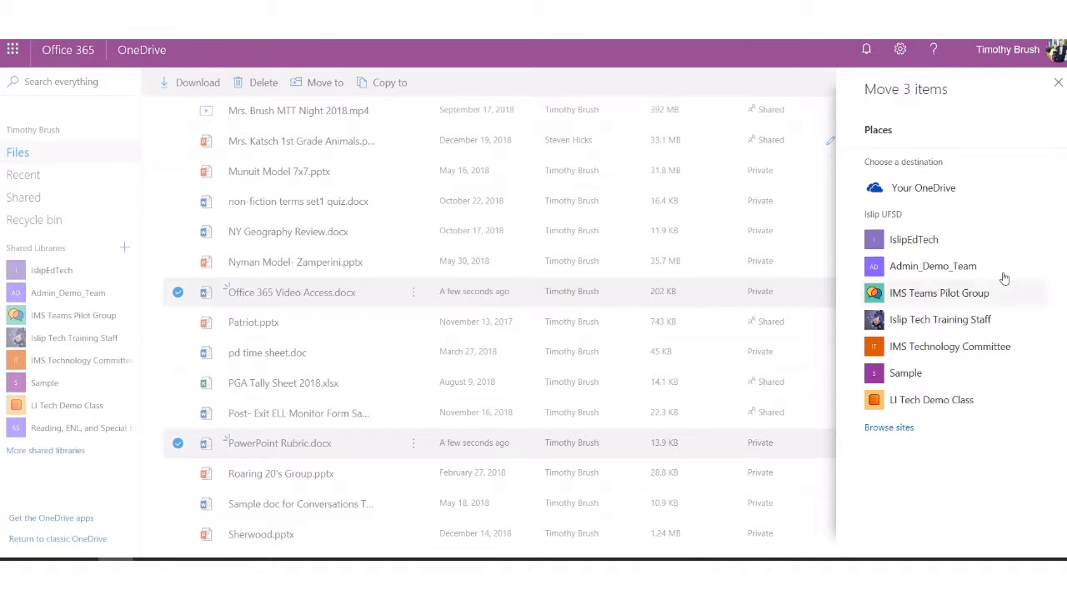
left_click(920, 189)
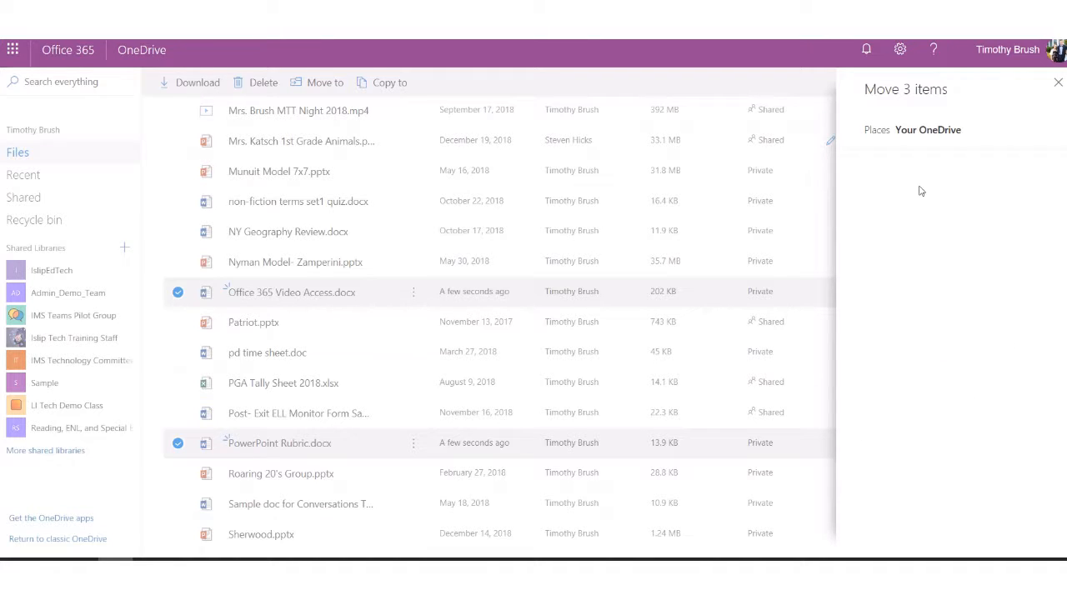
scroll(971, 380, "down", 1)
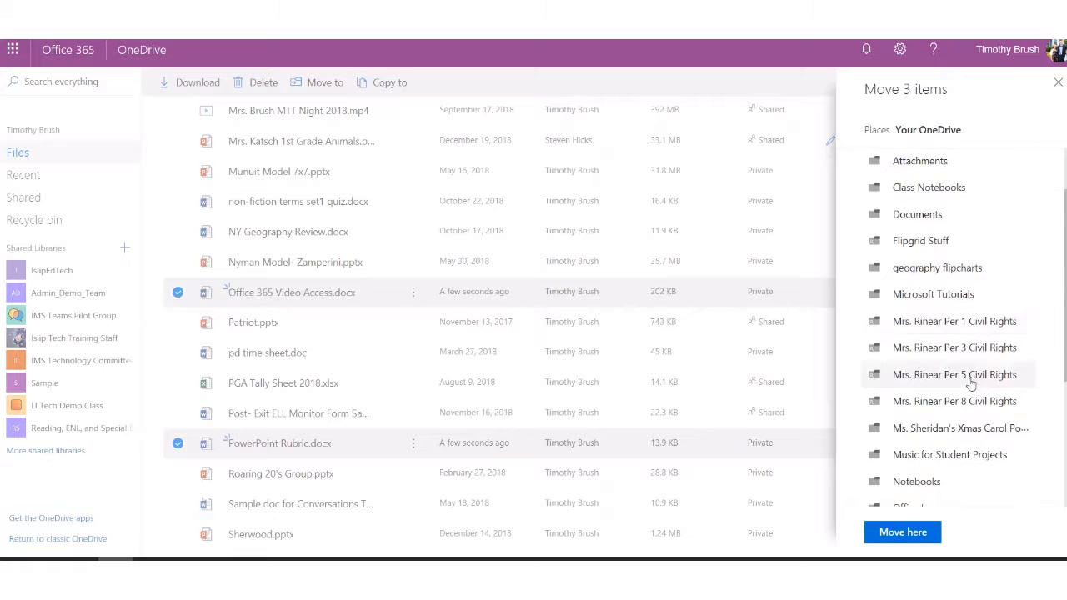
scroll(971, 379, "down", 5)
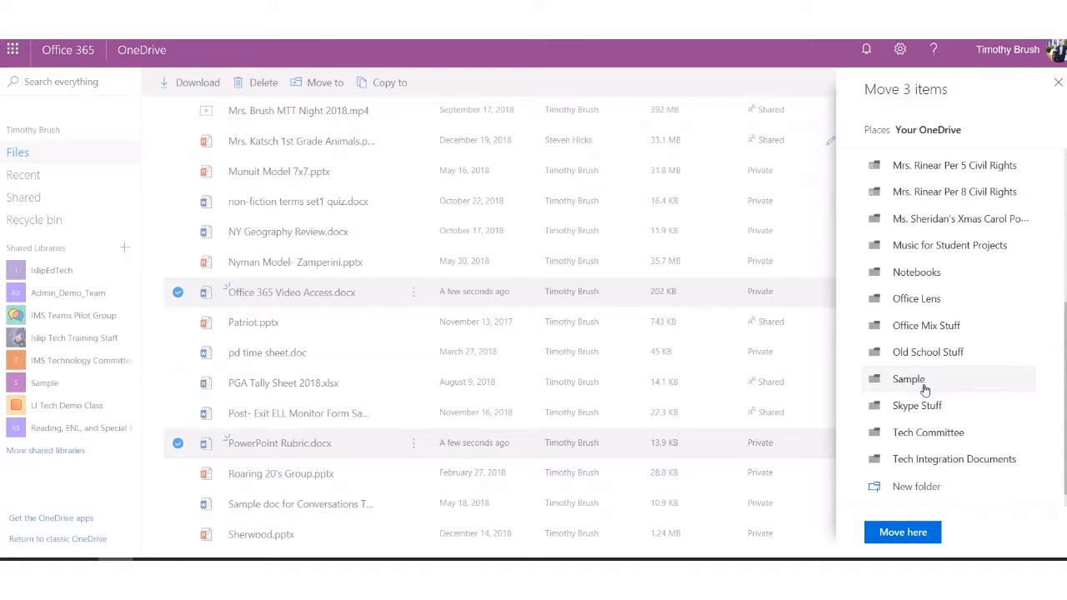
left_click(921, 382)
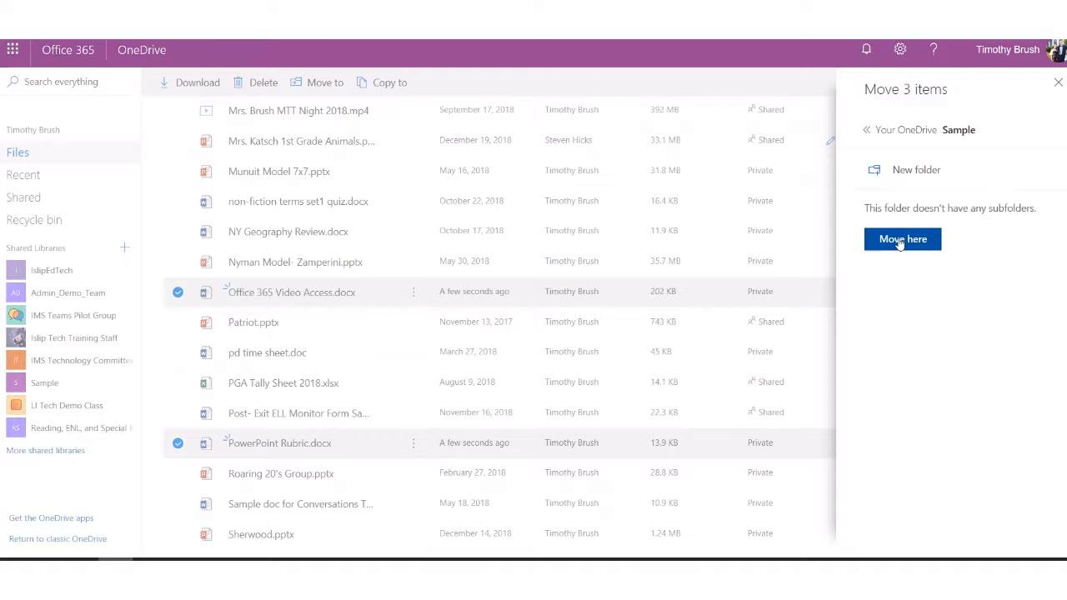
left_click(903, 239)
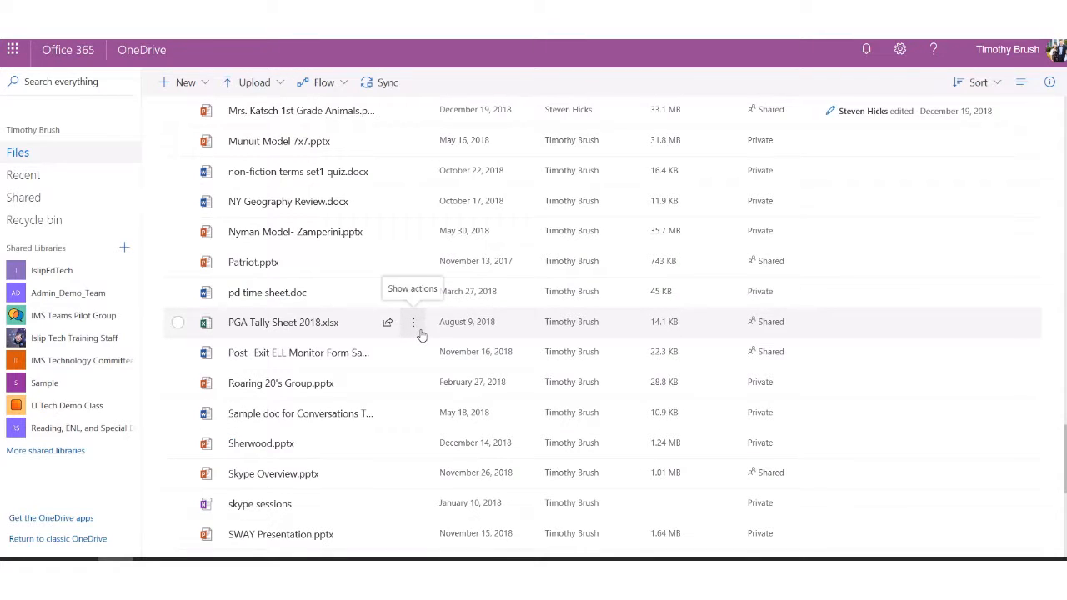
Open the Sample folder from the Files list and check the documents moved into it.
scroll(422, 334, "up", 15)
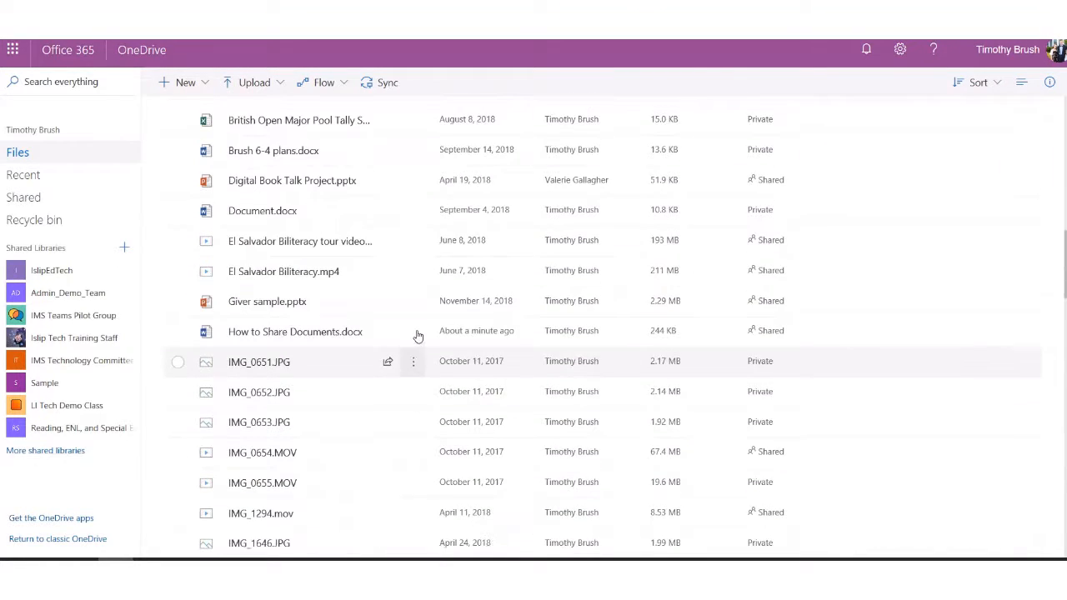
scroll(419, 337, "up", 5)
left_click(245, 291)
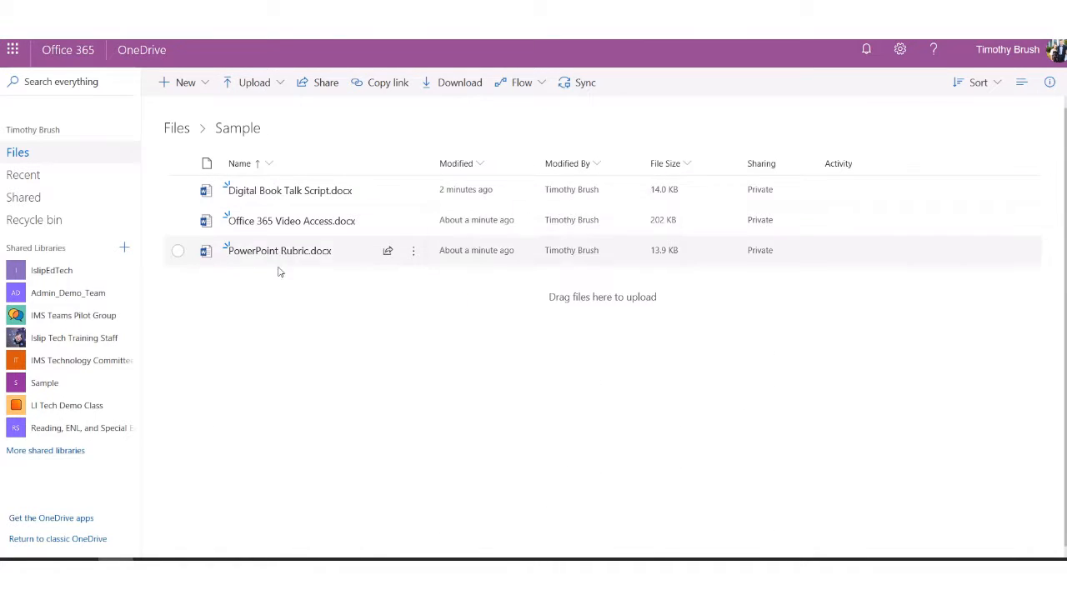
mouse_move(276, 191)
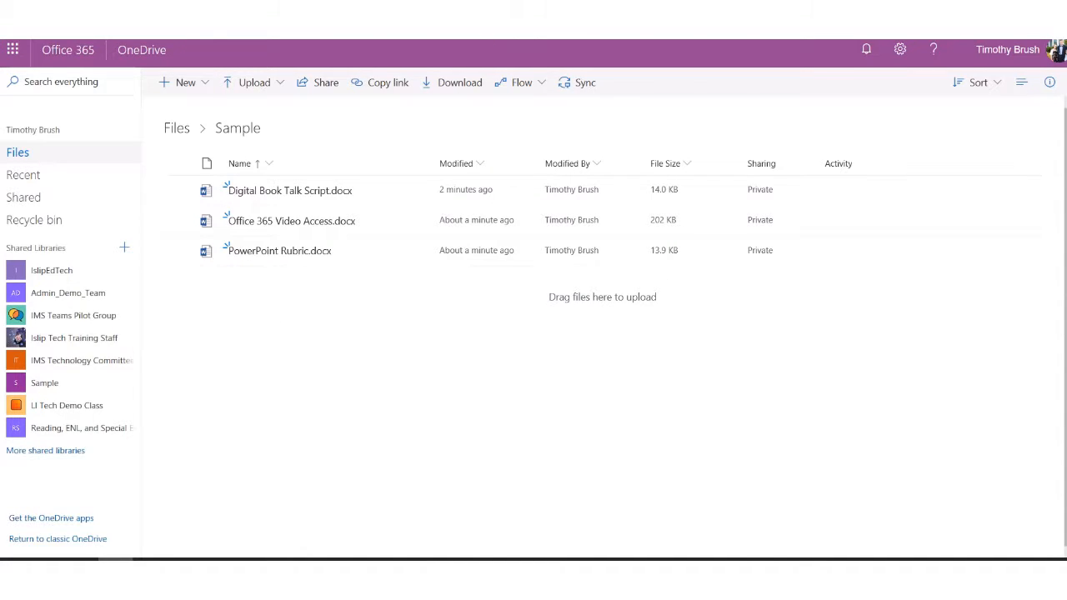
left_click(534, 11)
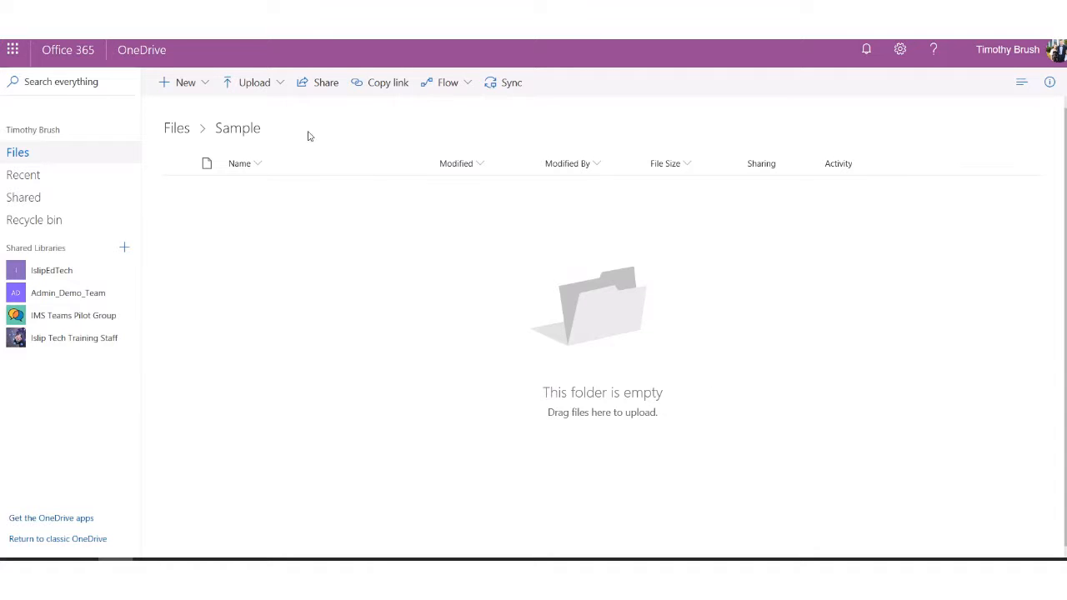
Upload Digital Book Talk Script, How to Share Documents, Office 365 Video Access and PowerPoint Rubric from Office 365 Stuff directly into the Sample folder.
left_click(274, 89)
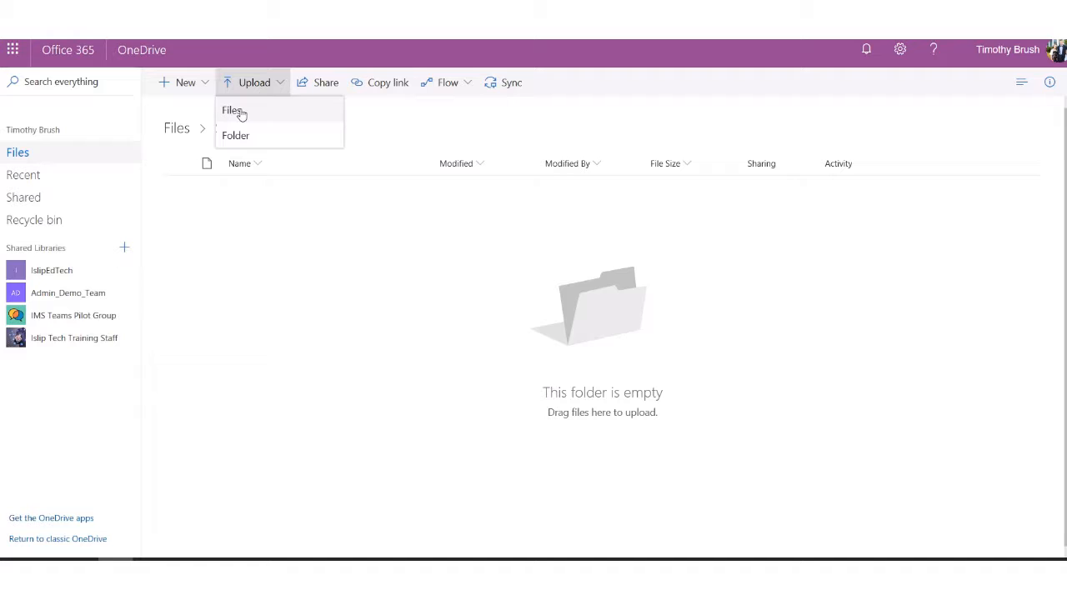
left_click(241, 115)
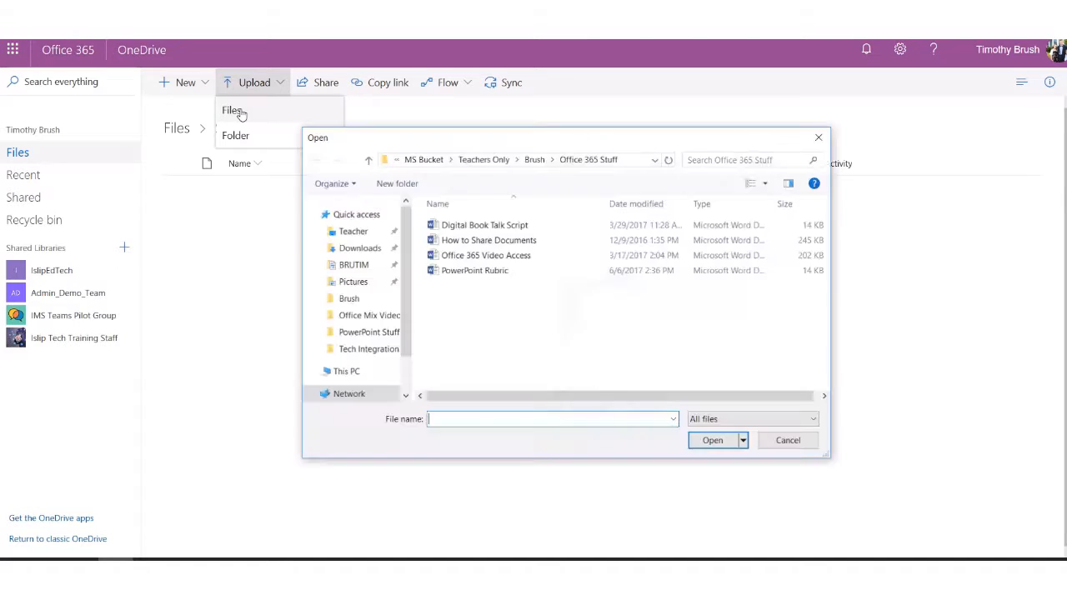
left_click(498, 228)
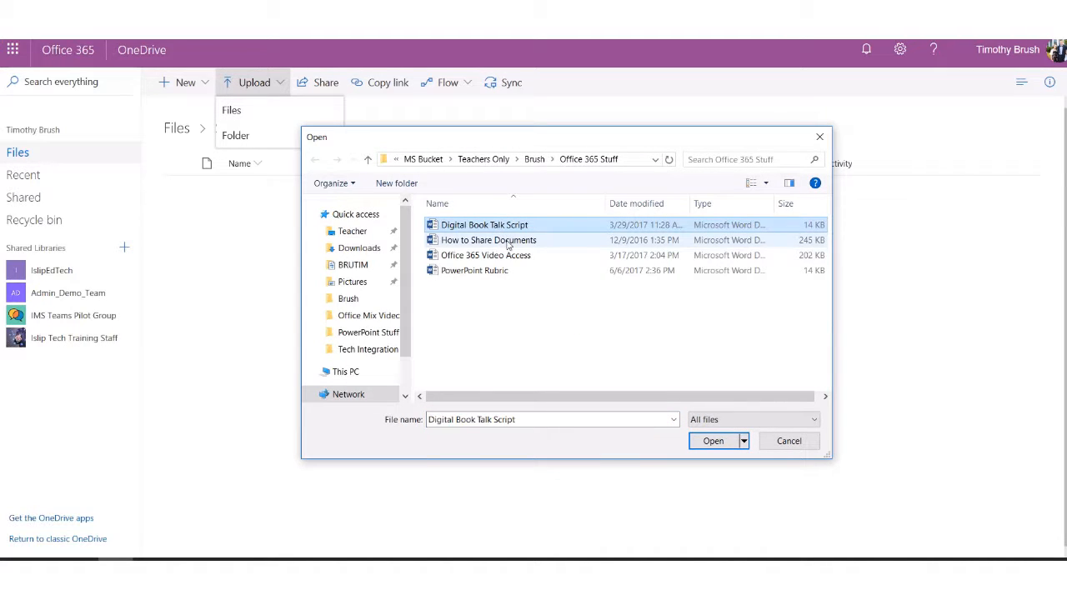
key("ctrl+a")
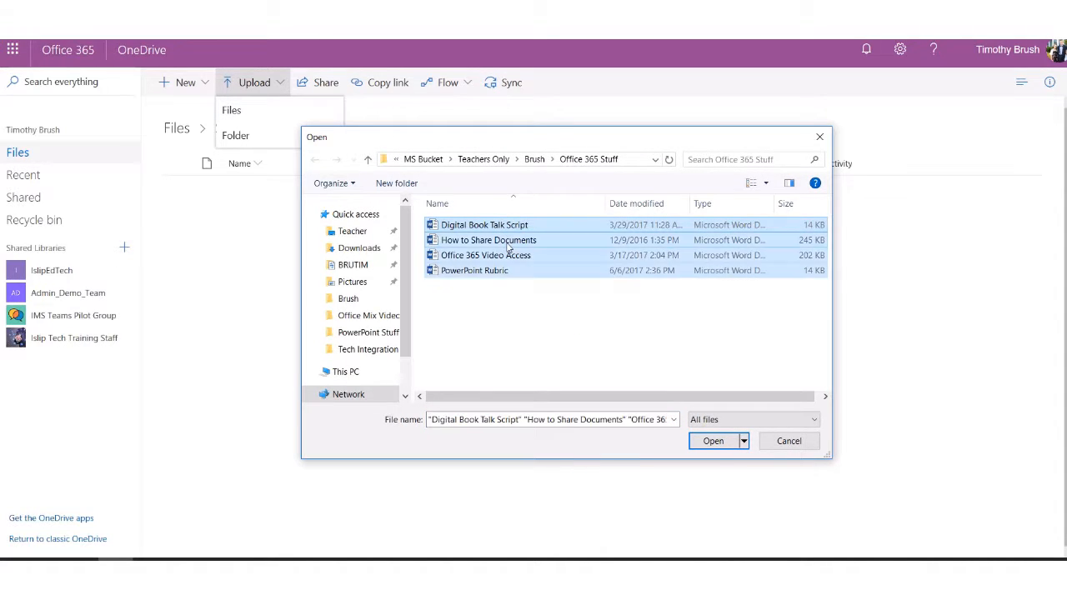
left_click(714, 443)
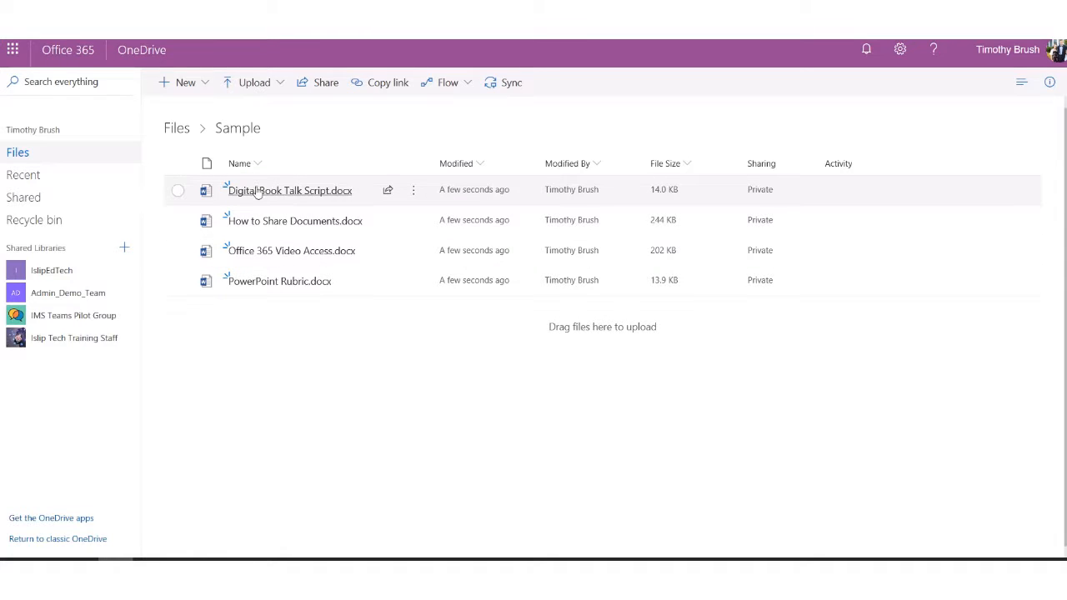
Return to the main Files list and upload the PowerPoint Stuff folder from the computer.
left_click(177, 131)
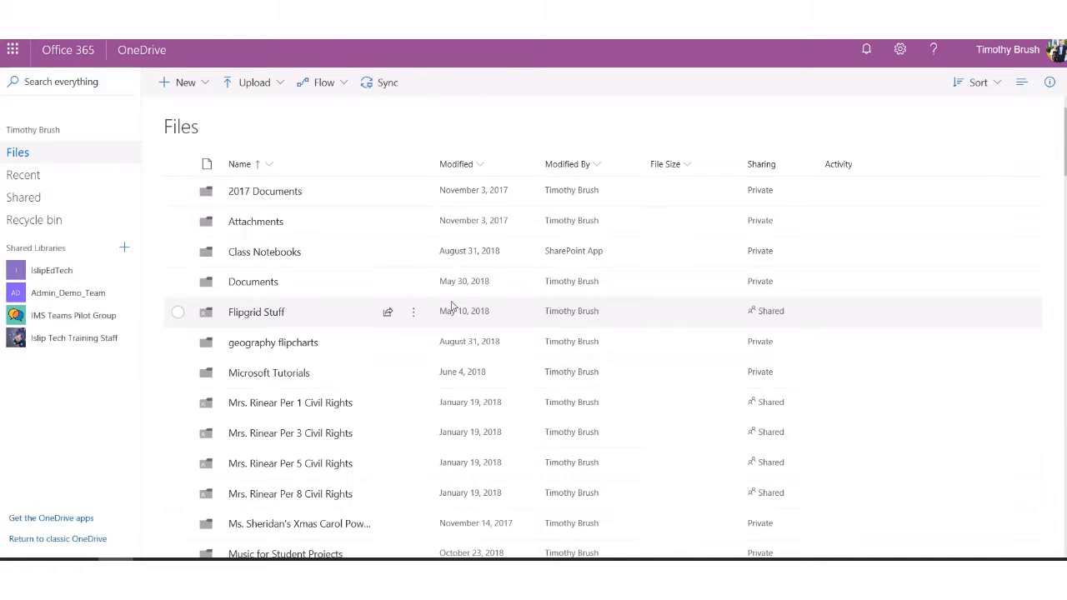
scroll(534, 317, "down", 15)
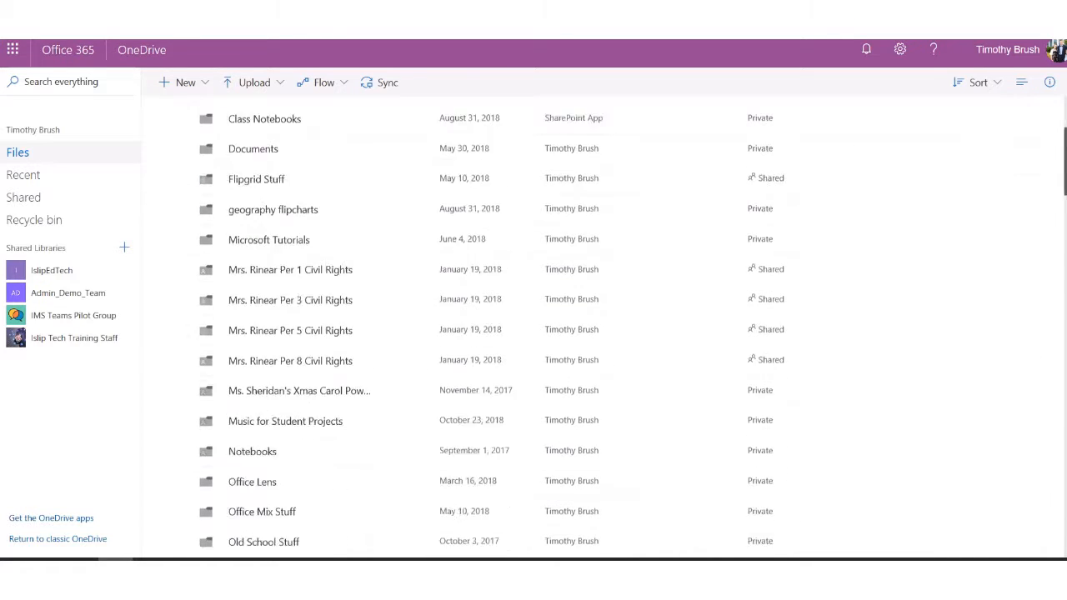
left_click_drag(1066, 378, 1062, 160)
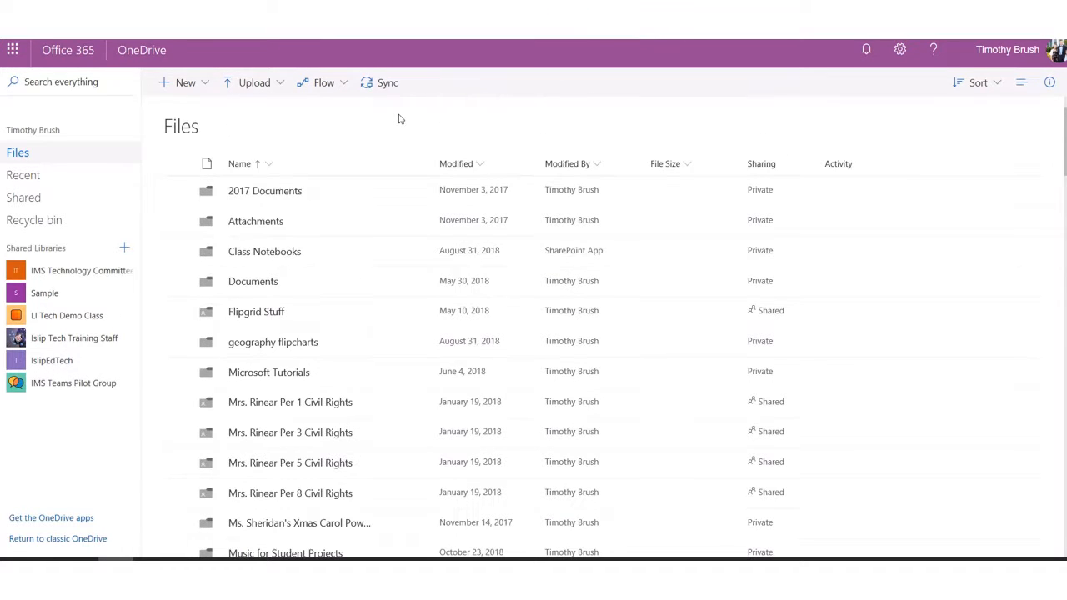
left_click(280, 87)
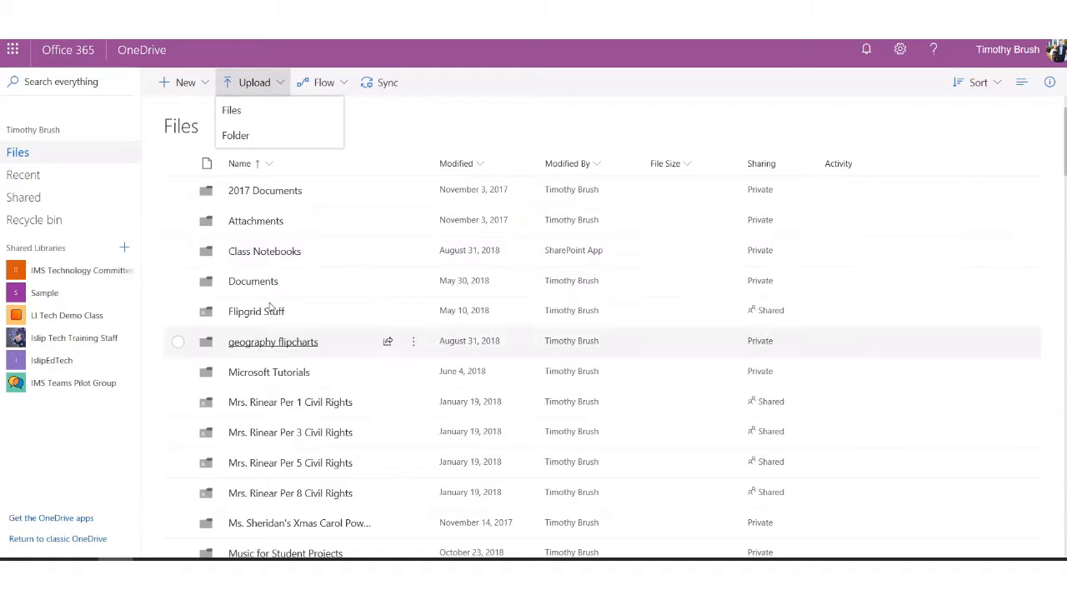
left_click(237, 139)
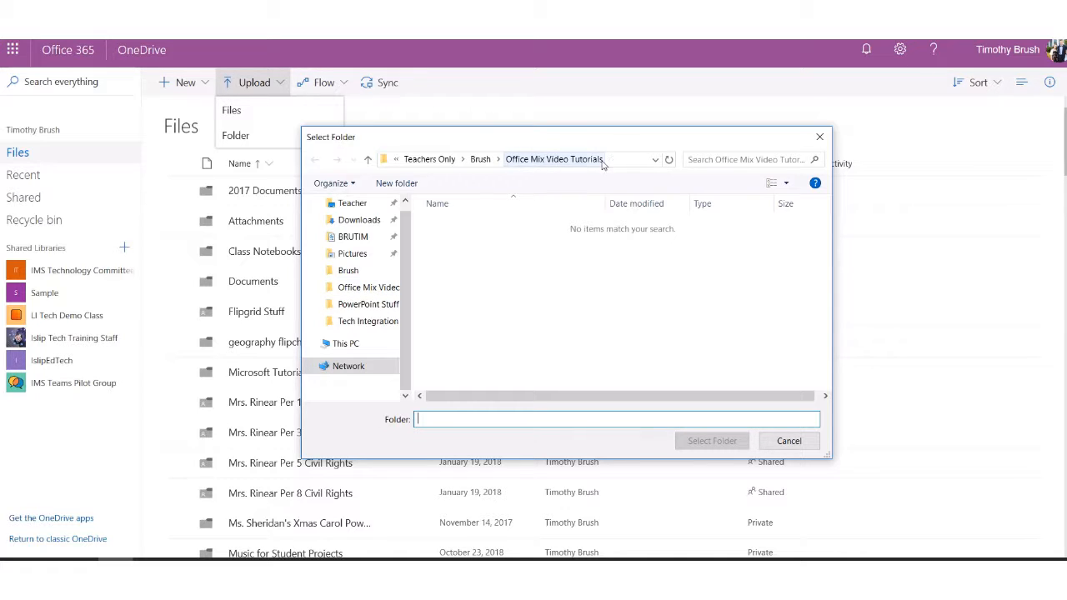
left_click(367, 311)
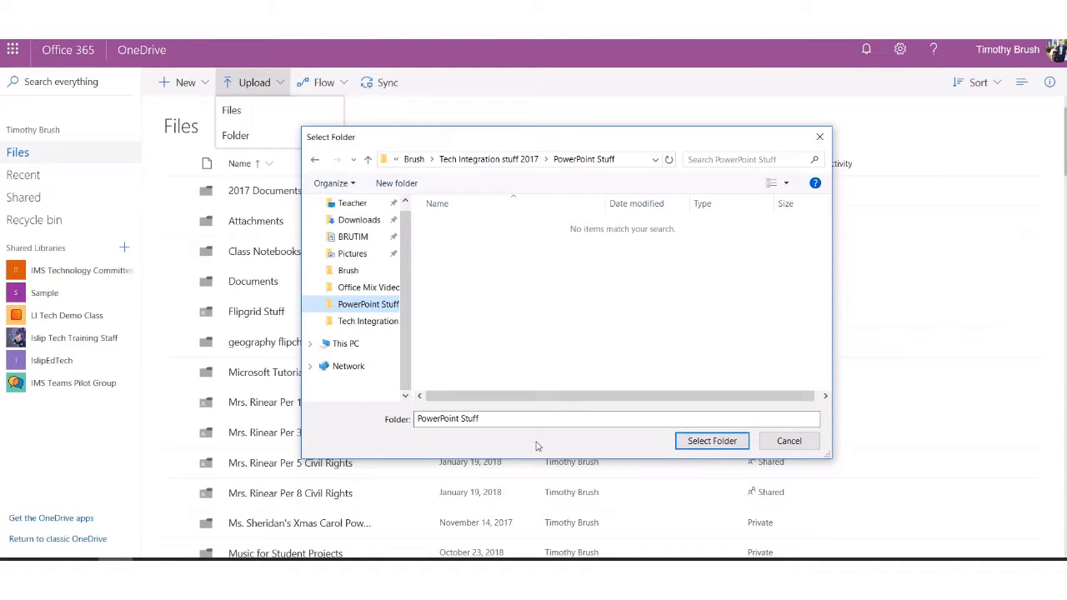
left_click(713, 441)
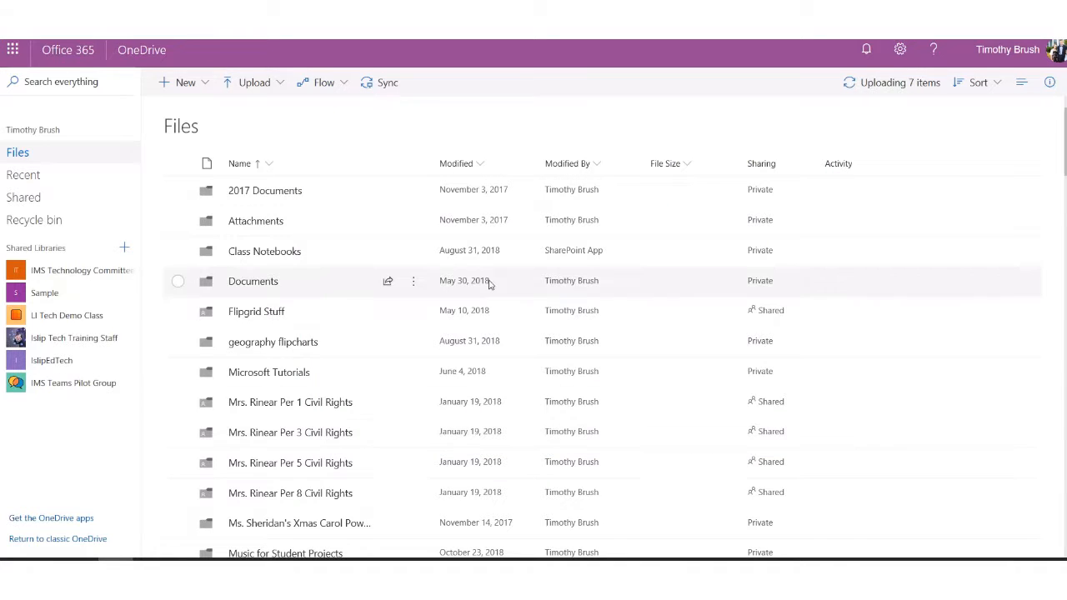
Find the uploaded PowerPoint Stuff folder in the Files list and open it to check its contents.
scroll(477, 355, "down", 3)
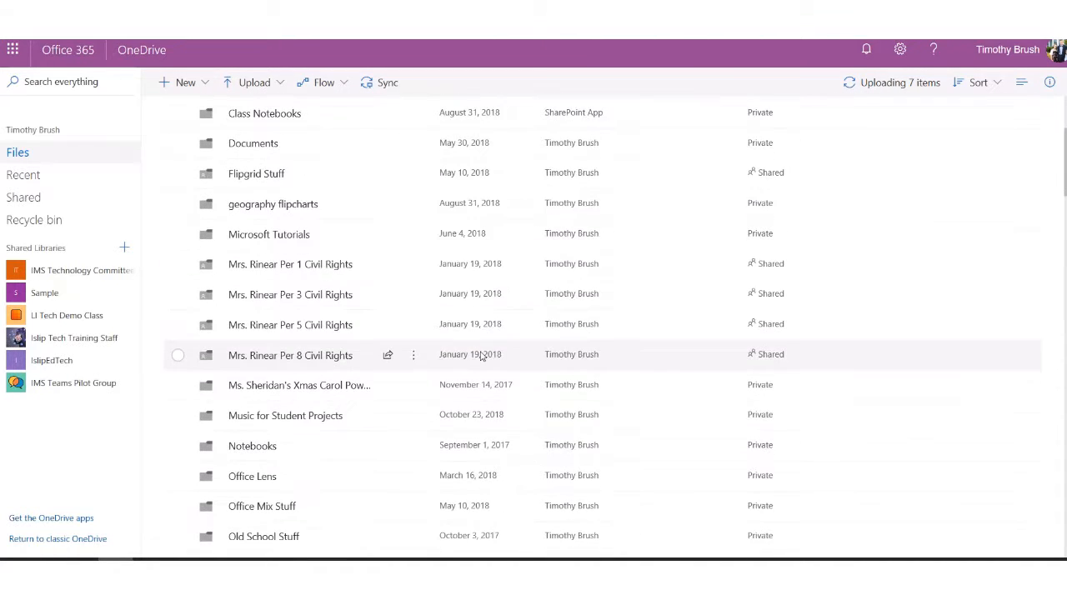
scroll(482, 356, "up", 3)
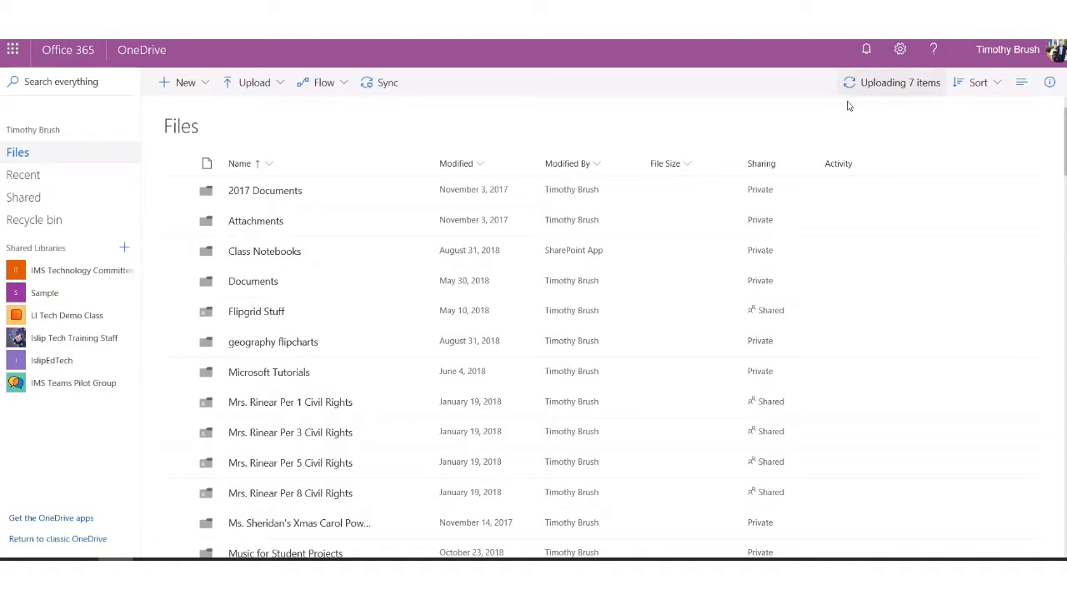
scroll(421, 372, "down", 6)
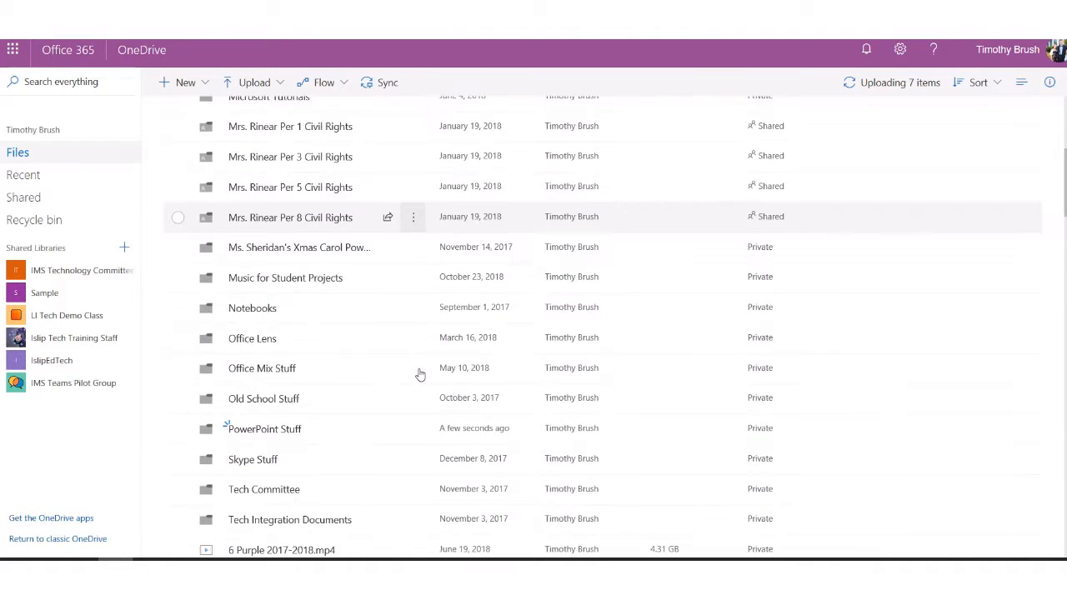
scroll(418, 372, "down", 1)
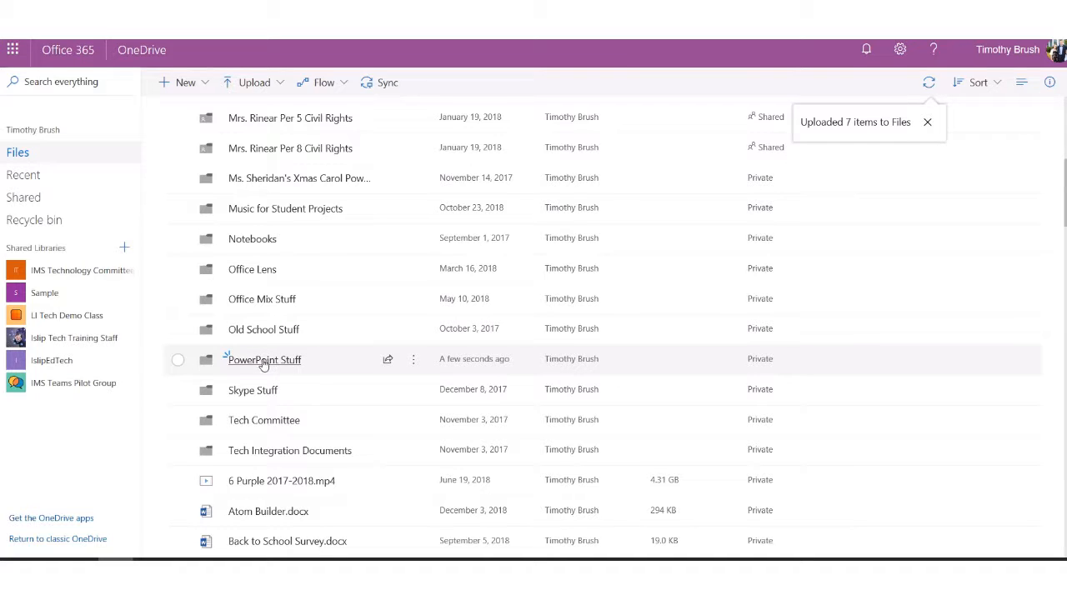
left_click(263, 360)
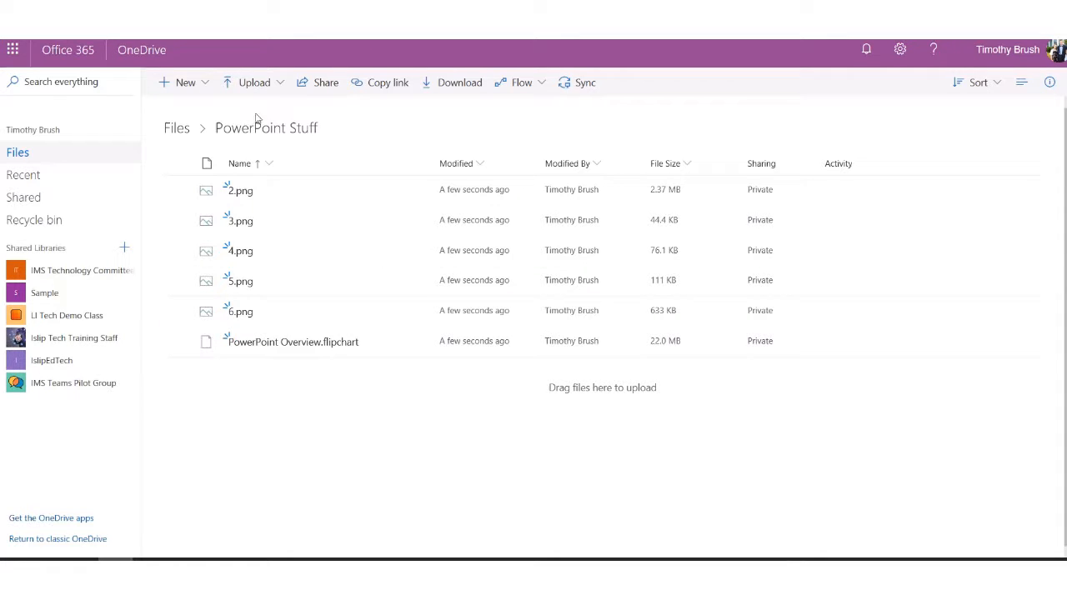
left_click(271, 88)
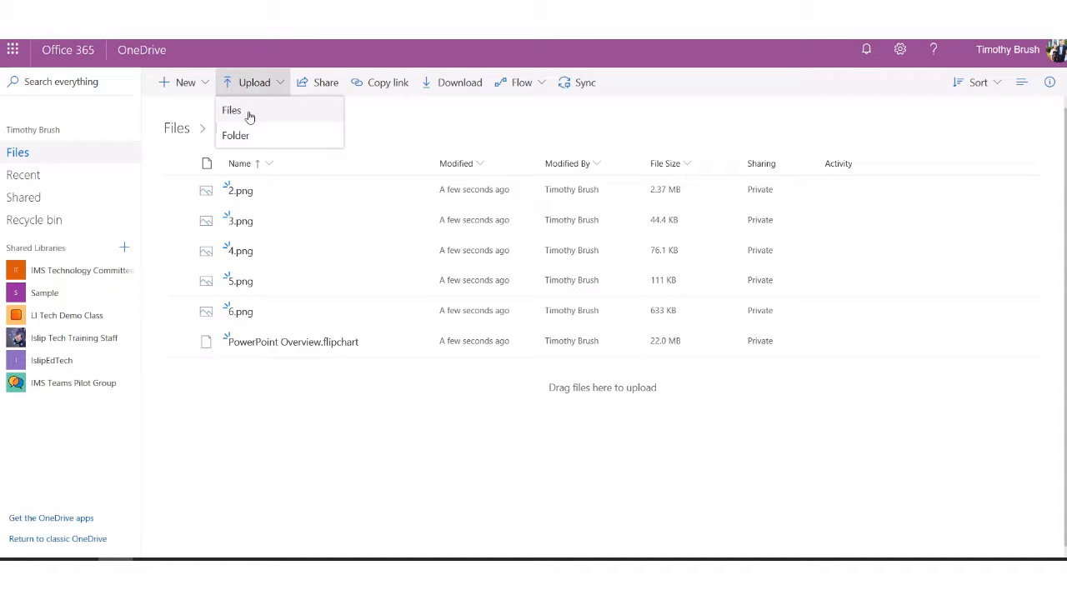
Go back to the Files list and upload the Office Mix Video Tutorials folder.
left_click(176, 130)
scroll(321, 284, "down", 3)
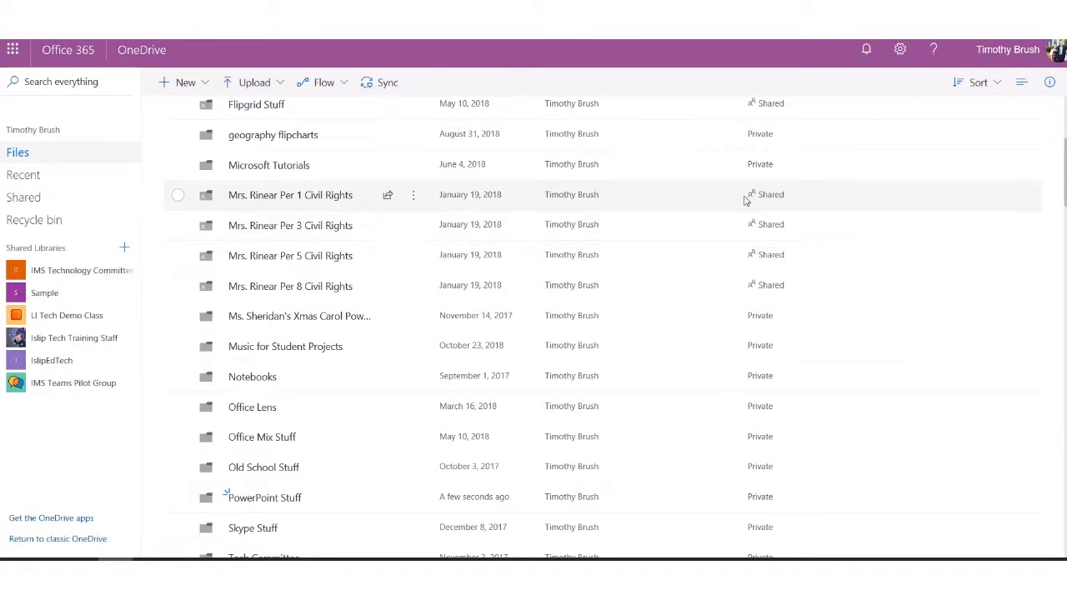
left_click(250, 83)
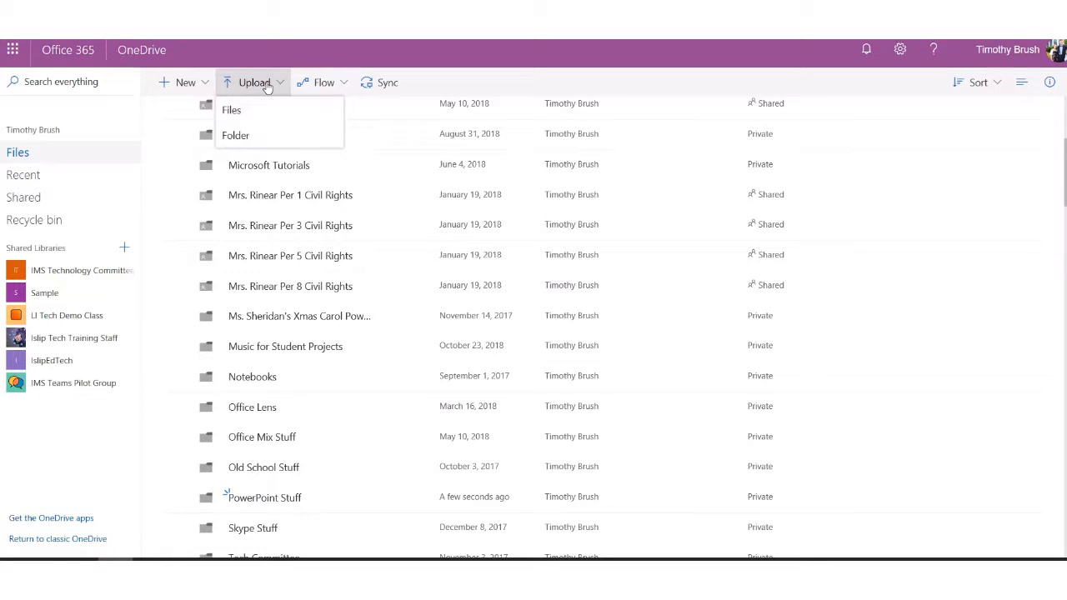
left_click(235, 136)
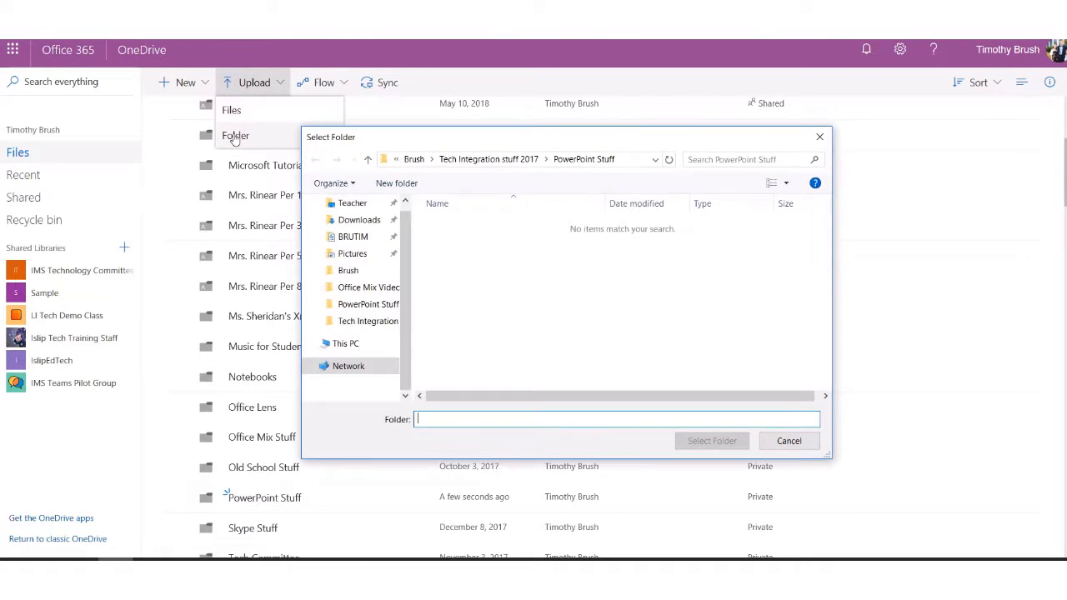
left_click(363, 288)
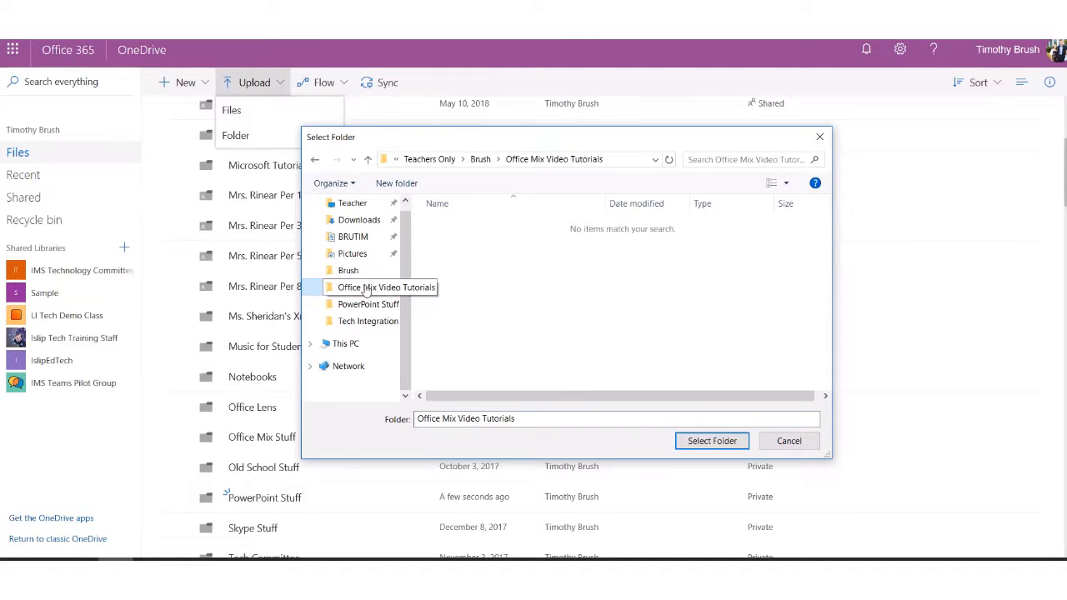
left_click(712, 441)
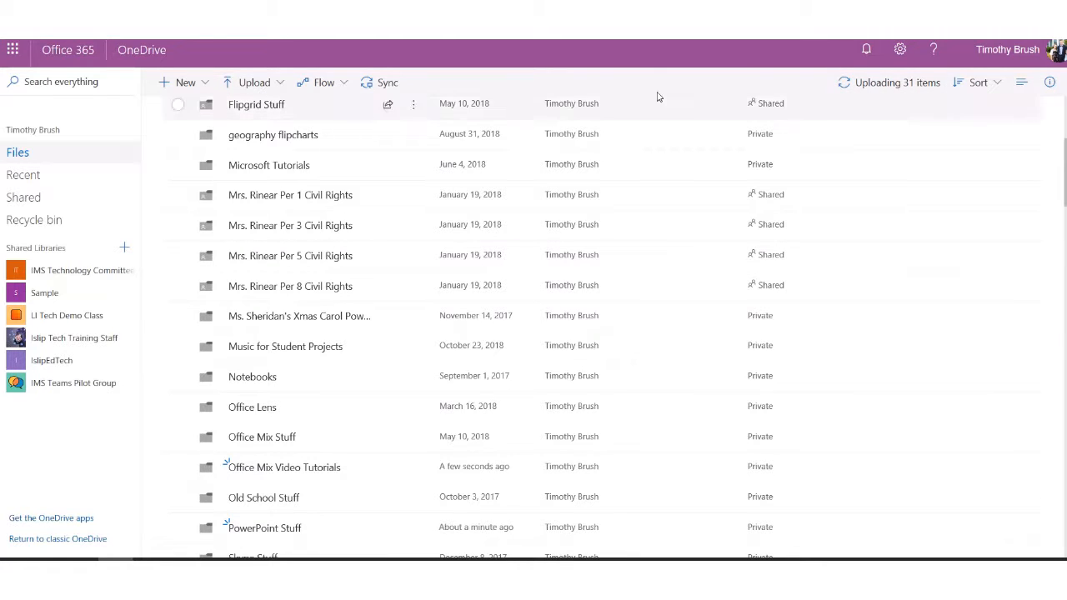
Check the contents of the uploaded Office Mix Video Tutorials folder and return to the Files list.
left_click(306, 470)
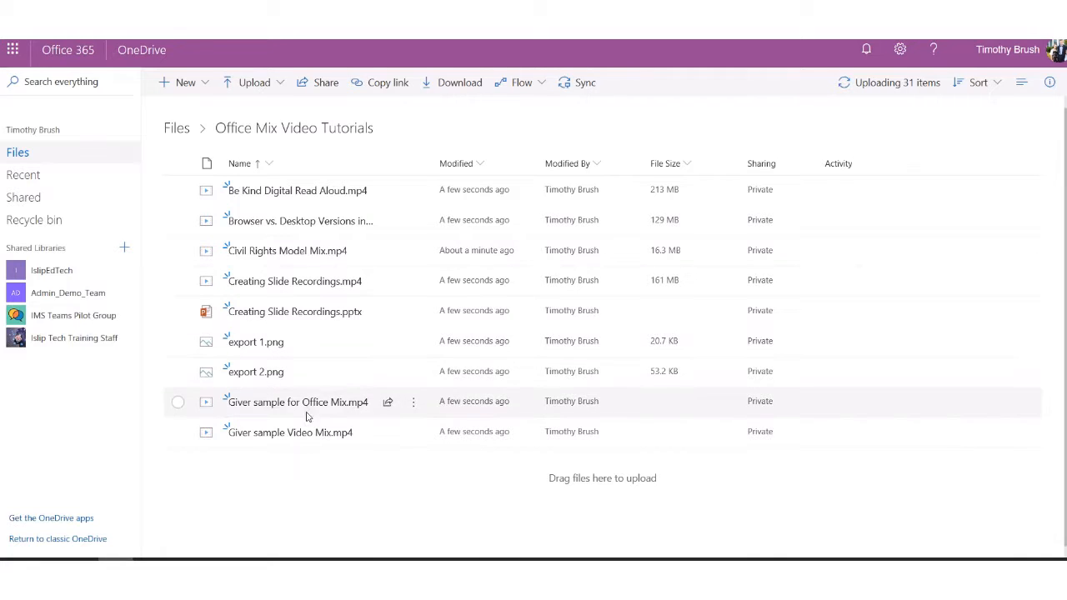
left_click(184, 136)
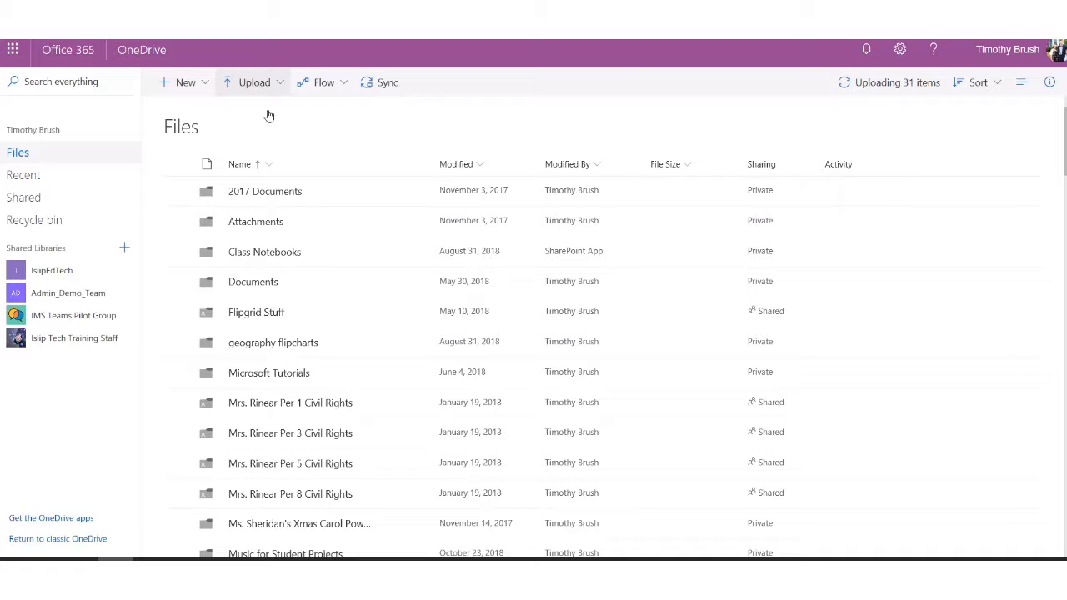
left_click(259, 83)
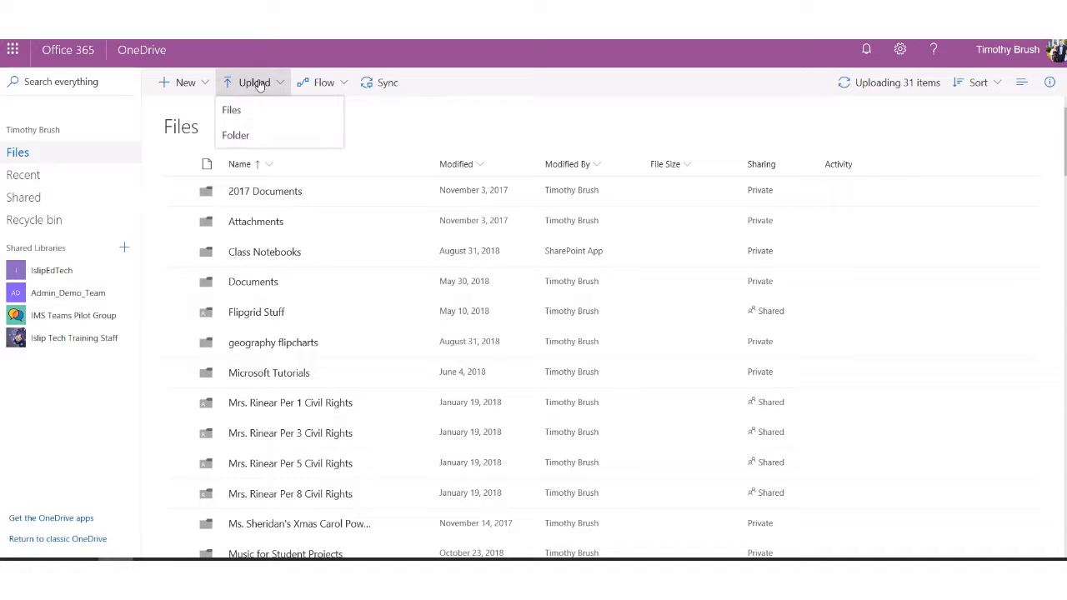
left_click(236, 135)
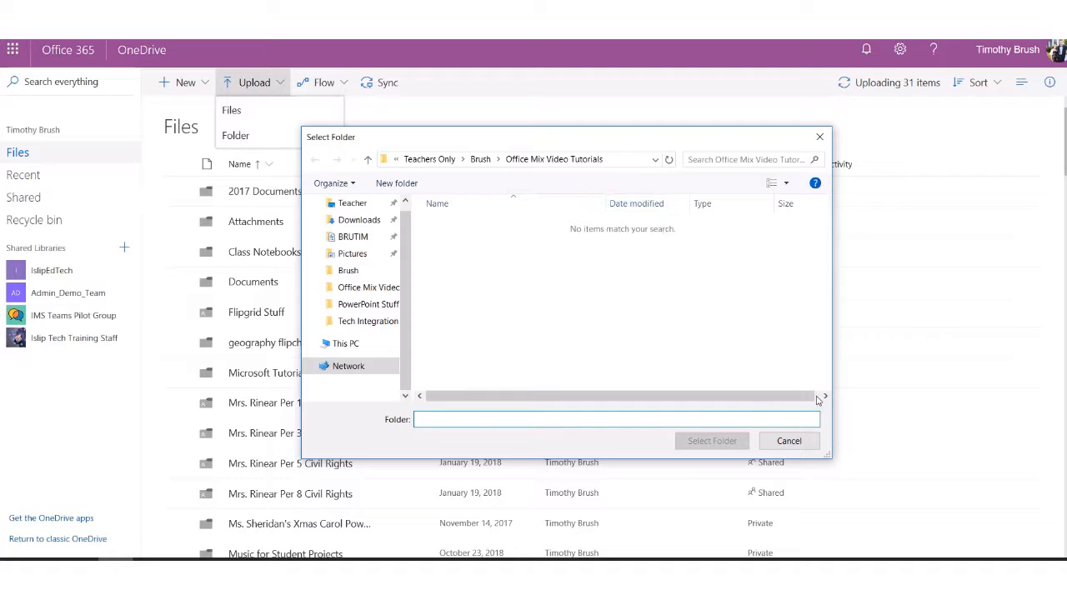
left_click(820, 136)
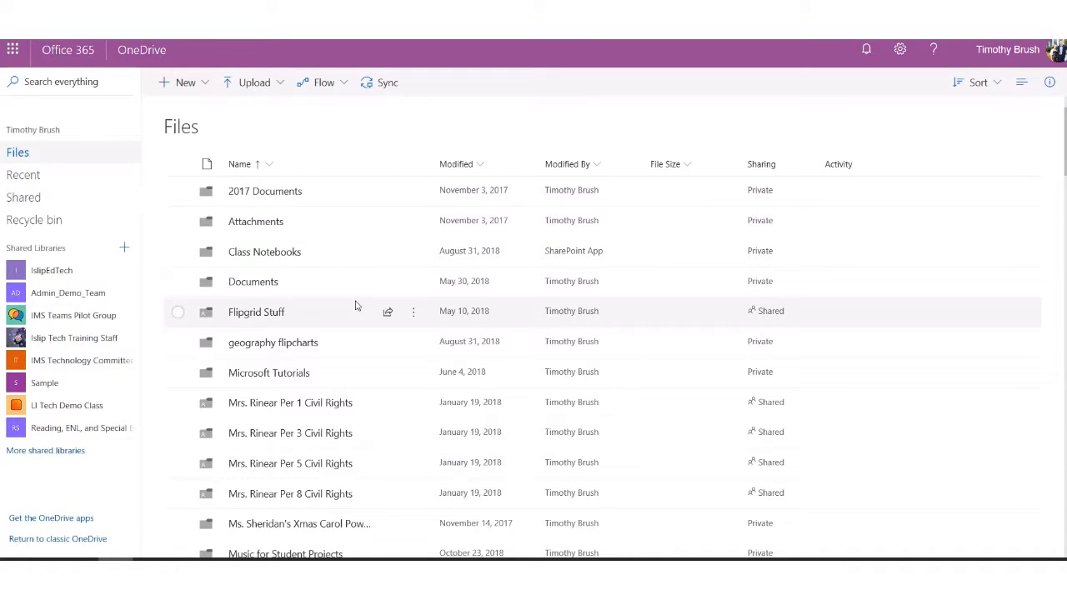
Open the Tech Integration Documents folder from the Files list.
scroll(356, 305, "down", 1)
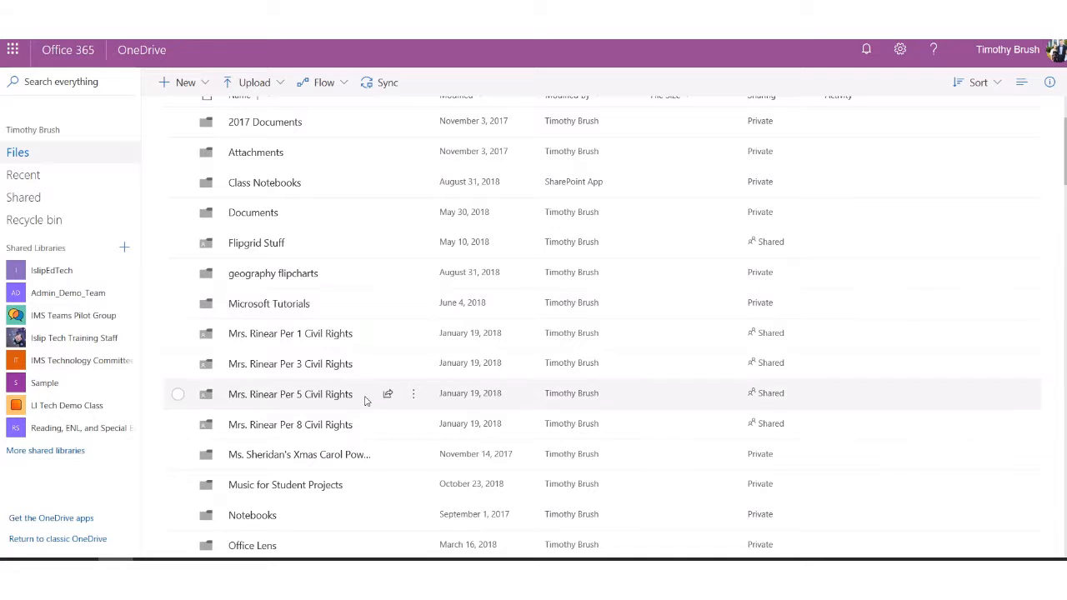
scroll(339, 276, "up", 1)
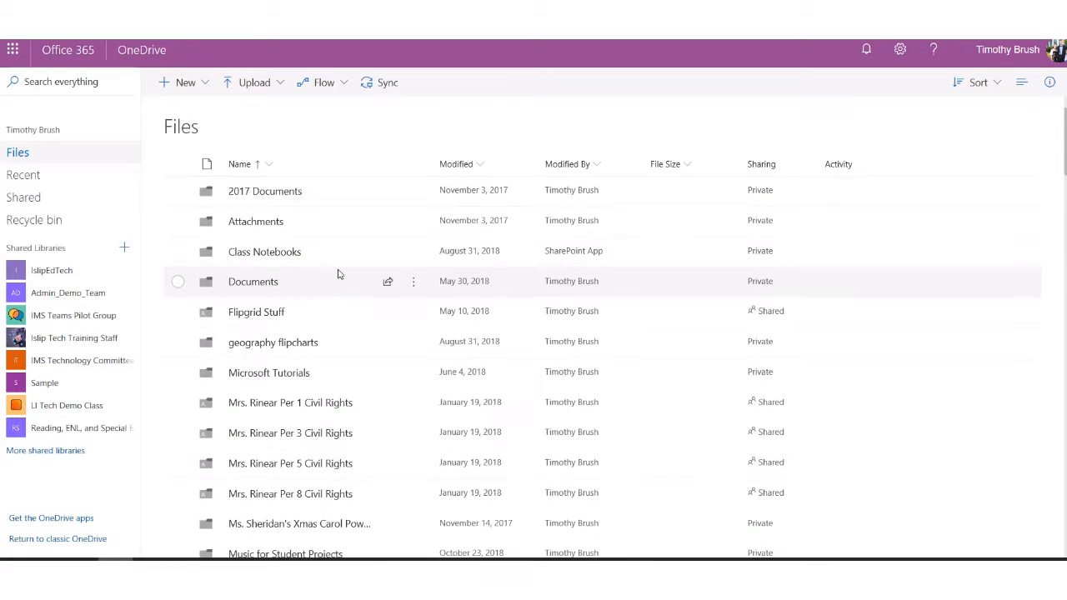
scroll(340, 276, "down", 6)
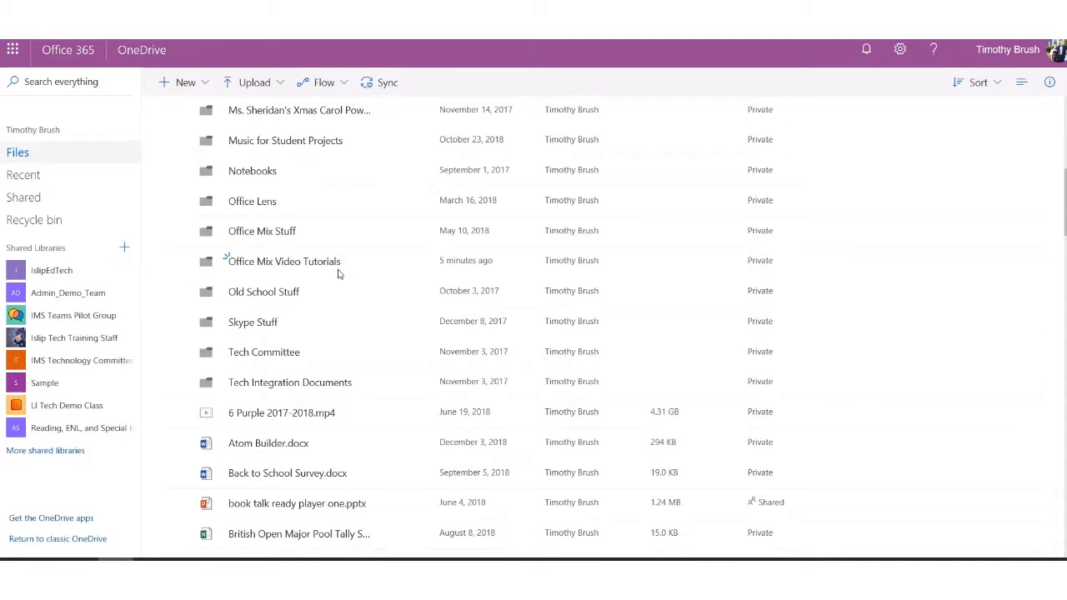
scroll(339, 275, "down", 1)
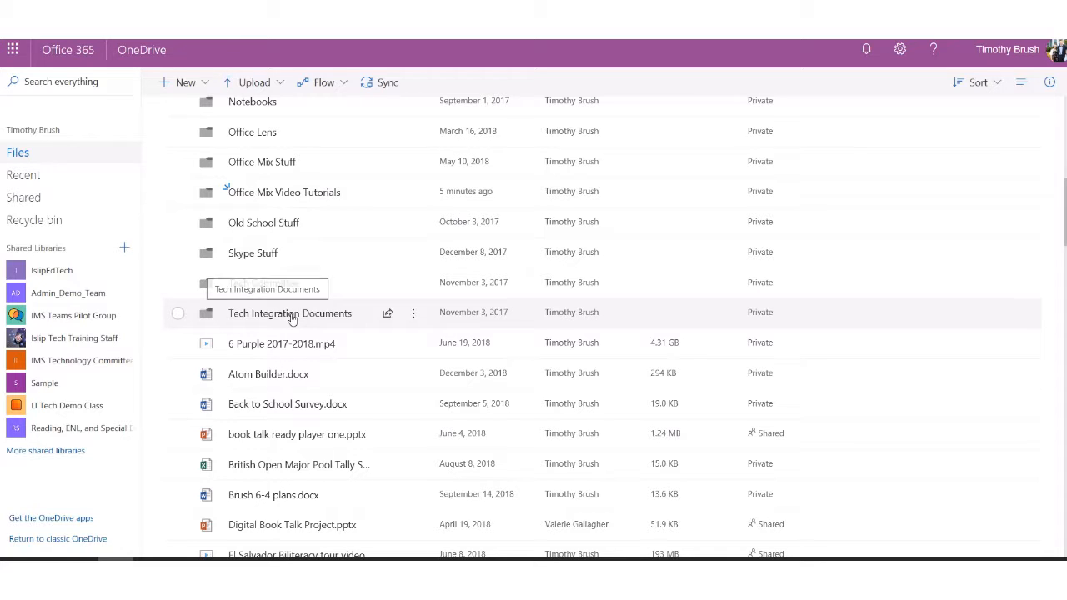
left_click(291, 314)
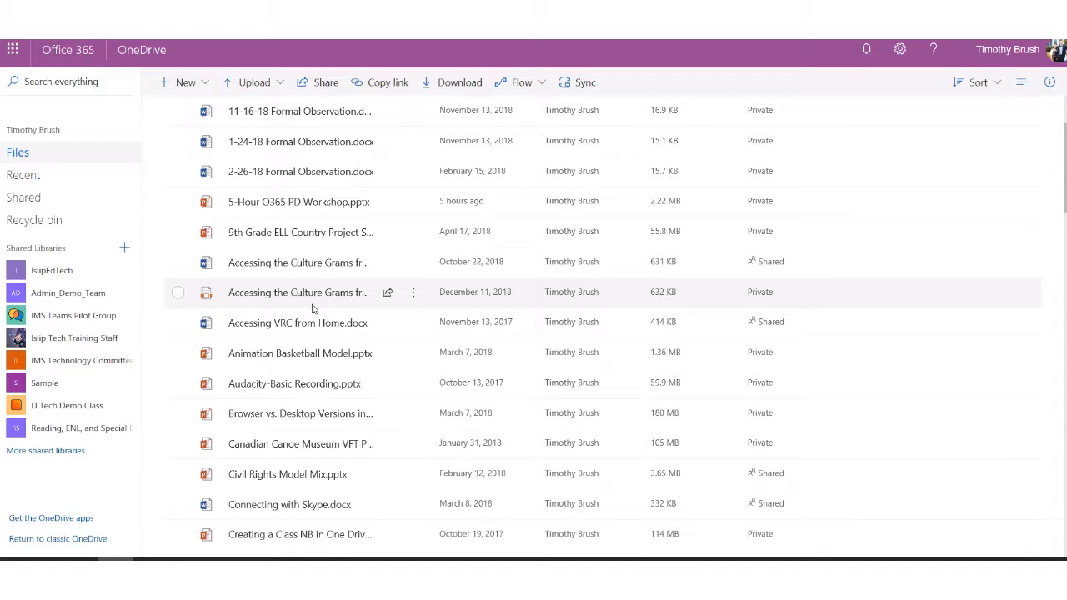
Start sharing Accessing VRC from Home.docx by link and add a colleague as the recipient.
mouse_move(284, 325)
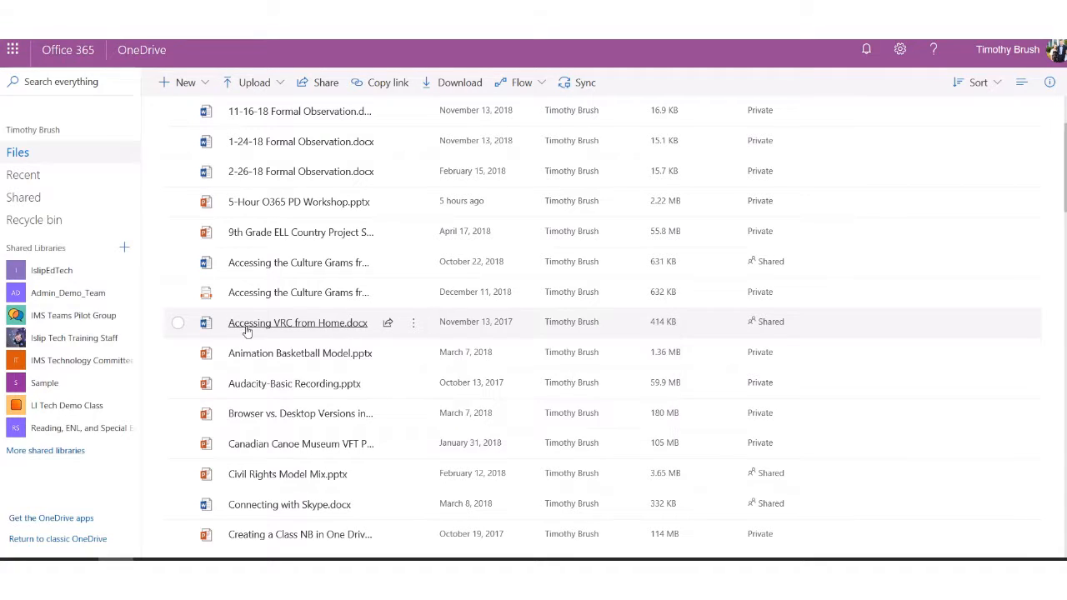
mouse_move(242, 327)
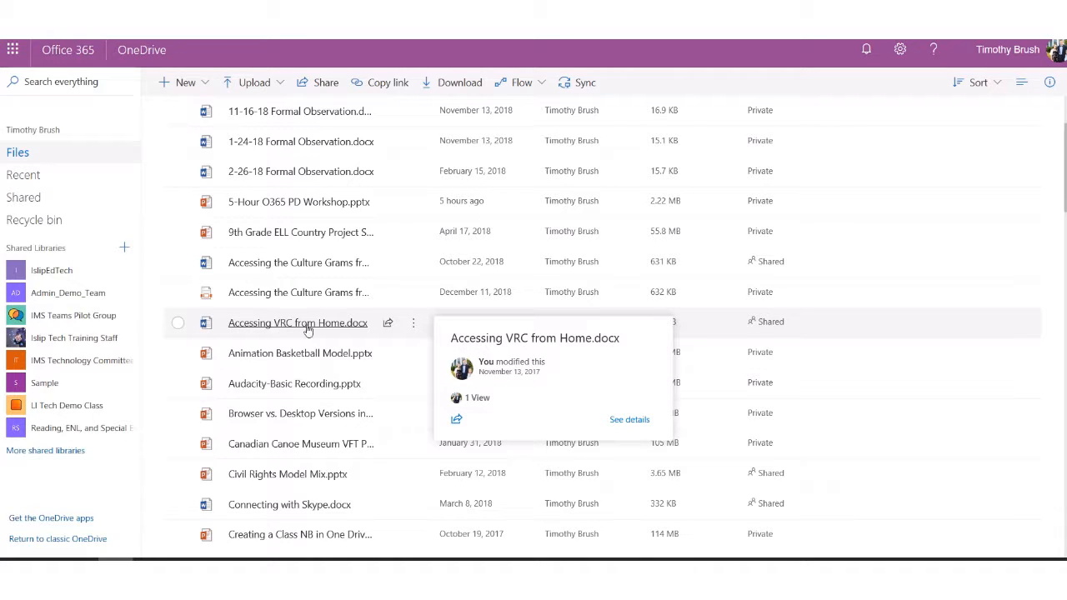
left_click(177, 324)
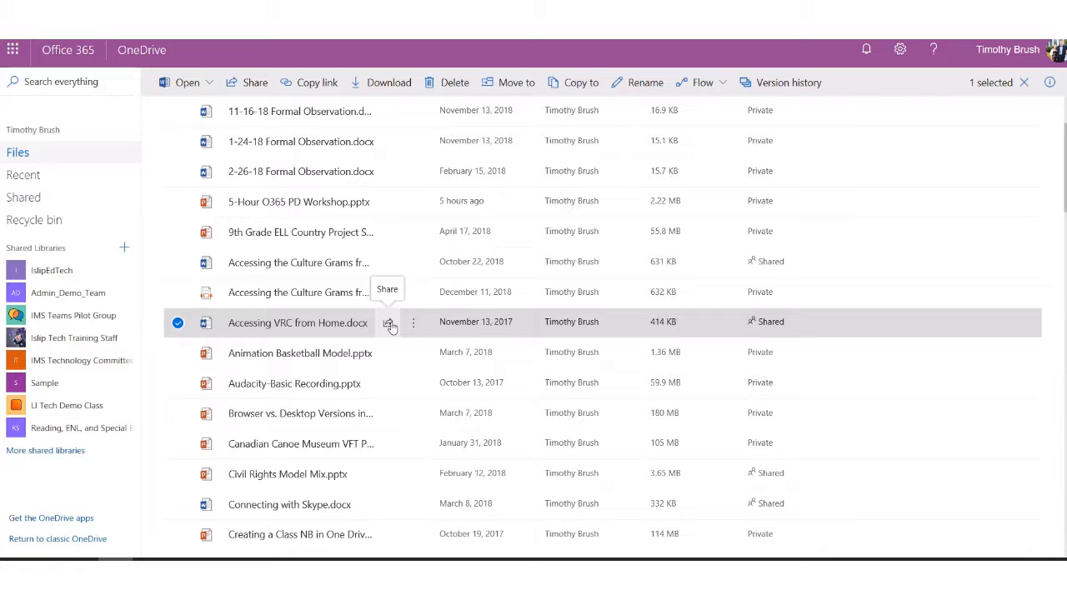
left_click(388, 324)
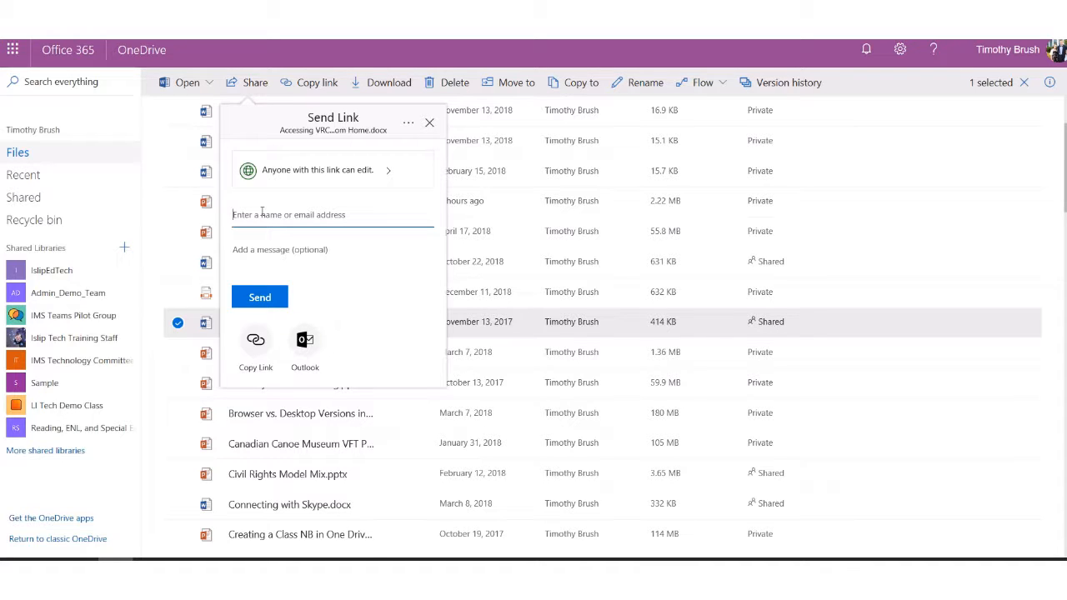
type("Taff")
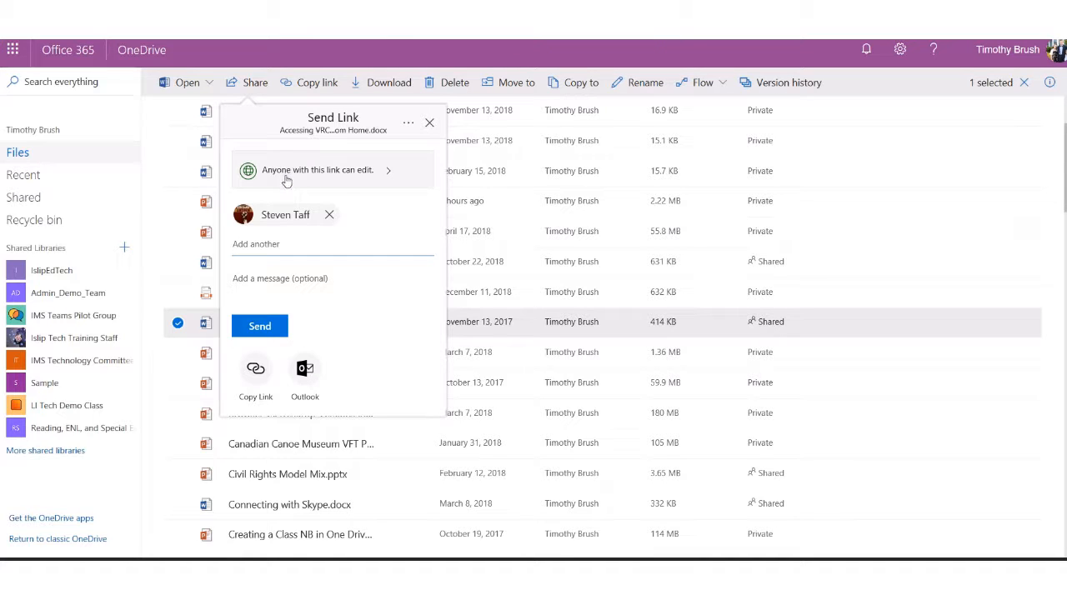
Turn off editing for the Accessing VRC from Home.docx link, keeping it available to anyone, and apply the link settings.
left_click(390, 173)
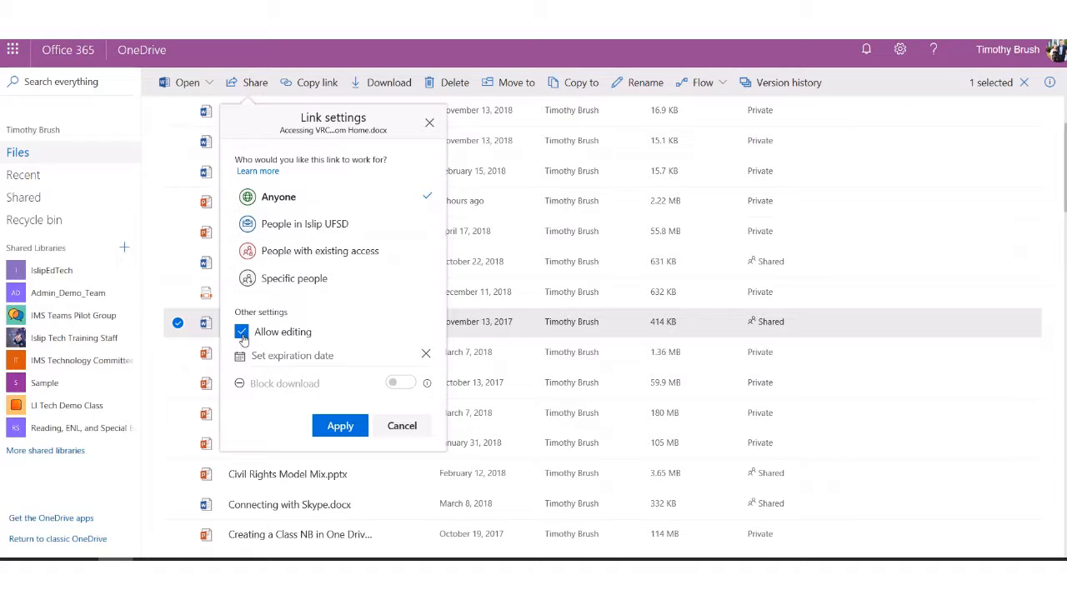
left_click(242, 334)
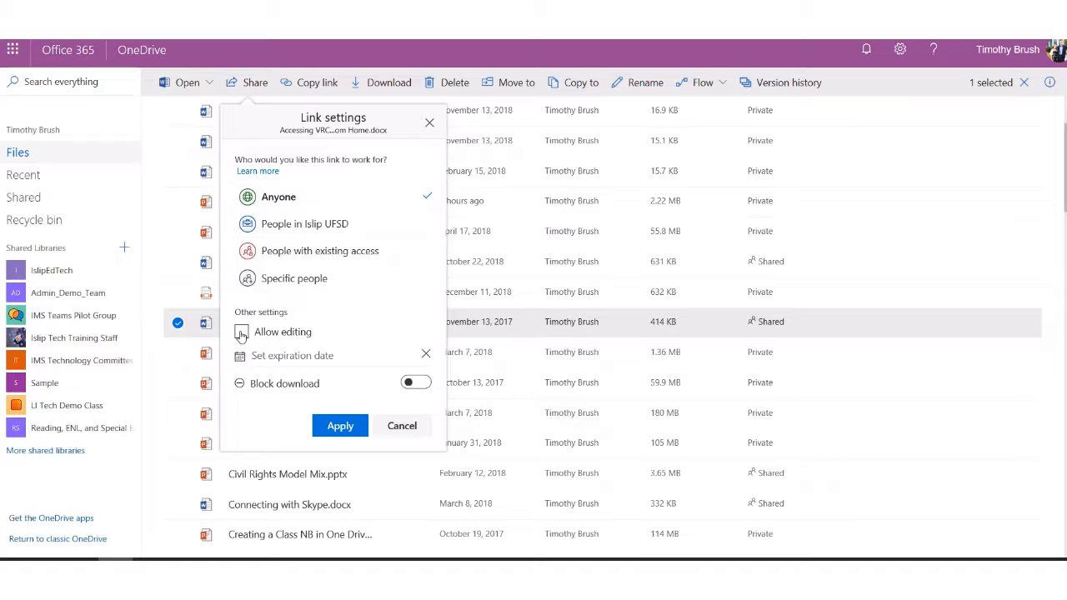
left_click(243, 333)
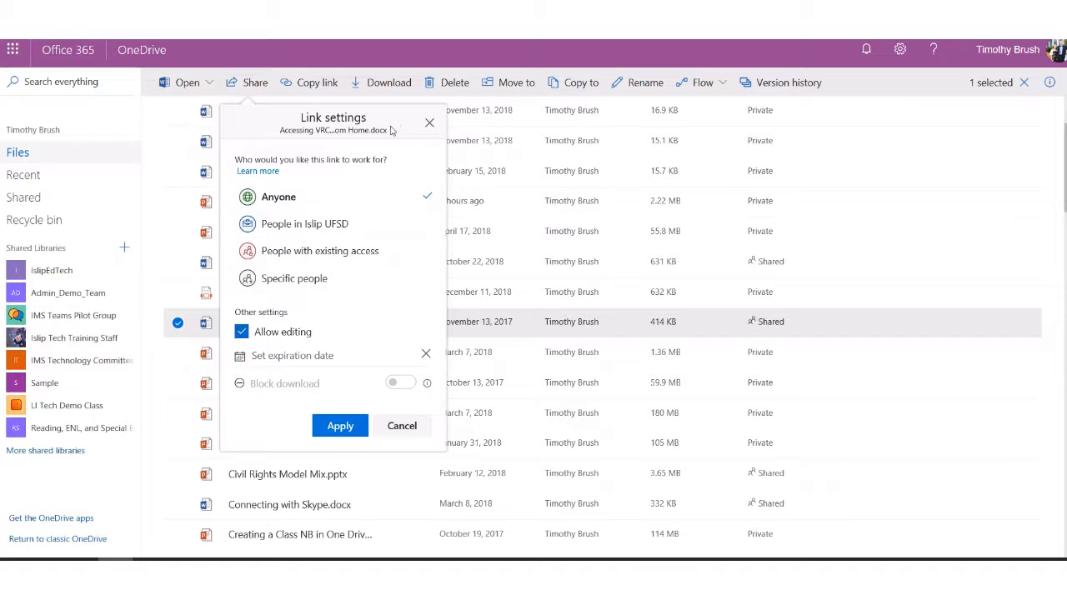
left_click(241, 332)
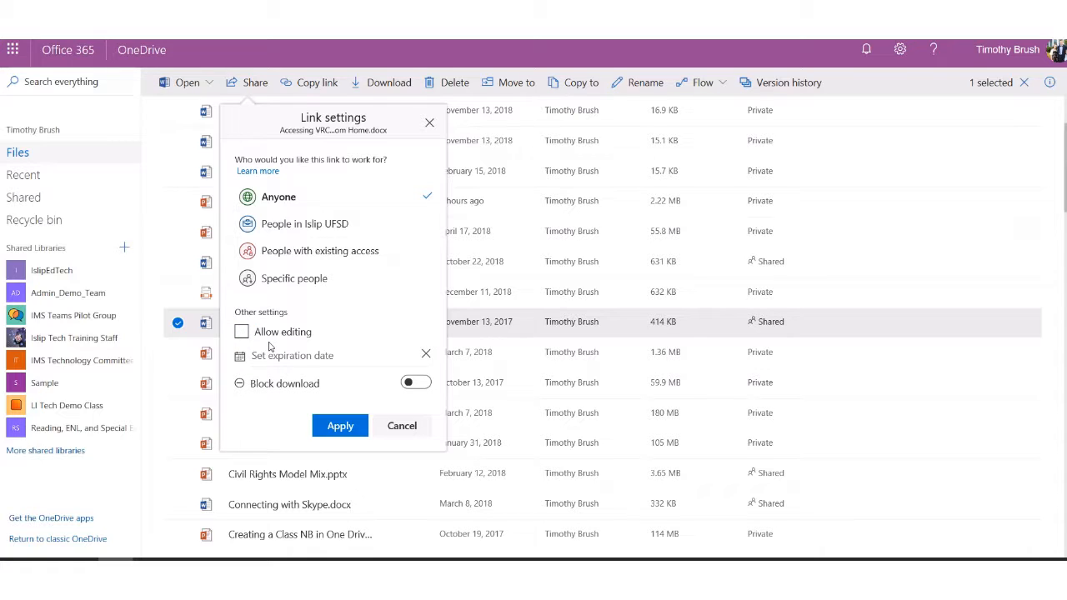
left_click(340, 428)
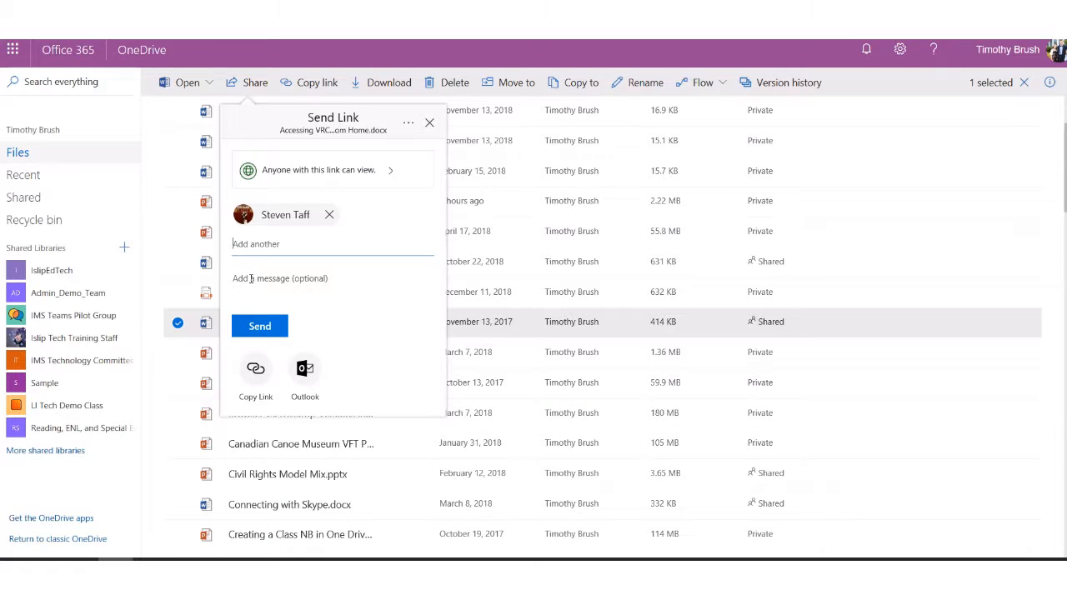
Add the message "Here is the VRC at home document you can use with your kids", send the link and dismiss the confirmation.
left_click(250, 279)
type("Here is the VRC at home document ")
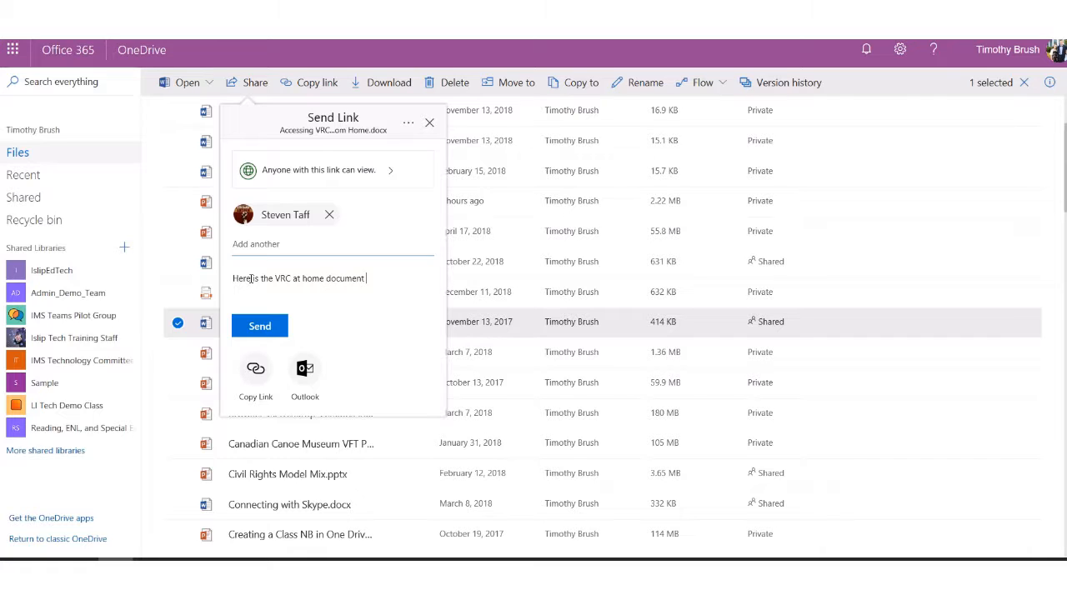
type("you can use with your k")
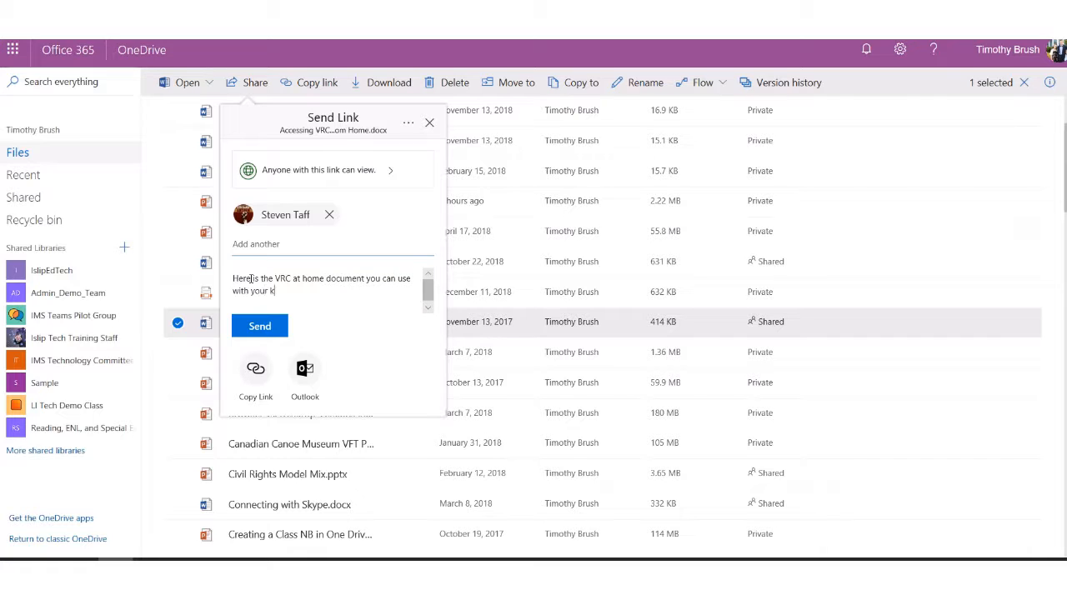
type("ids")
left_click(269, 327)
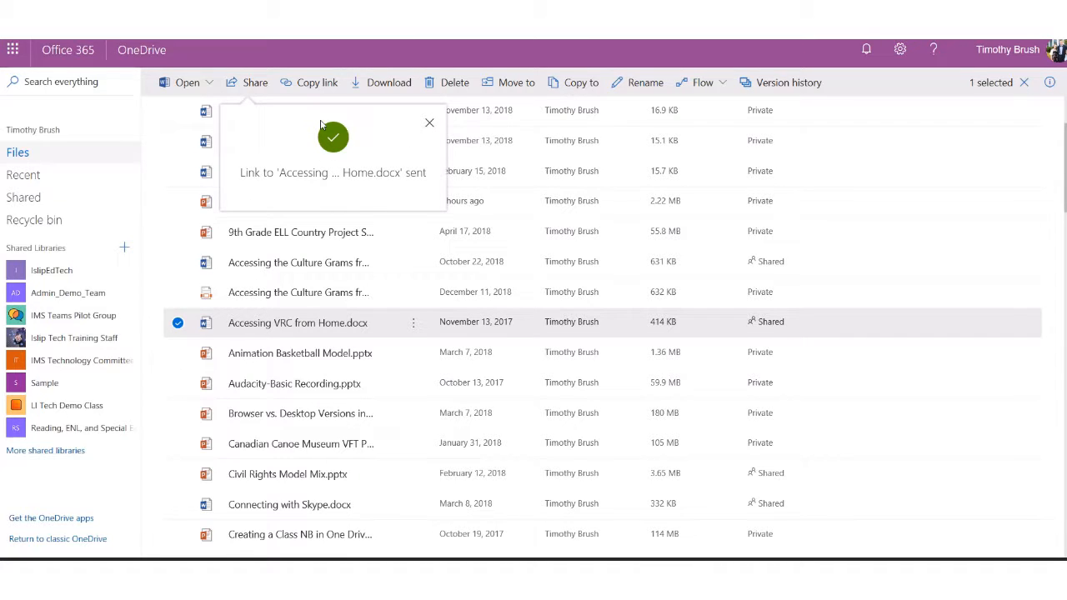
left_click(430, 125)
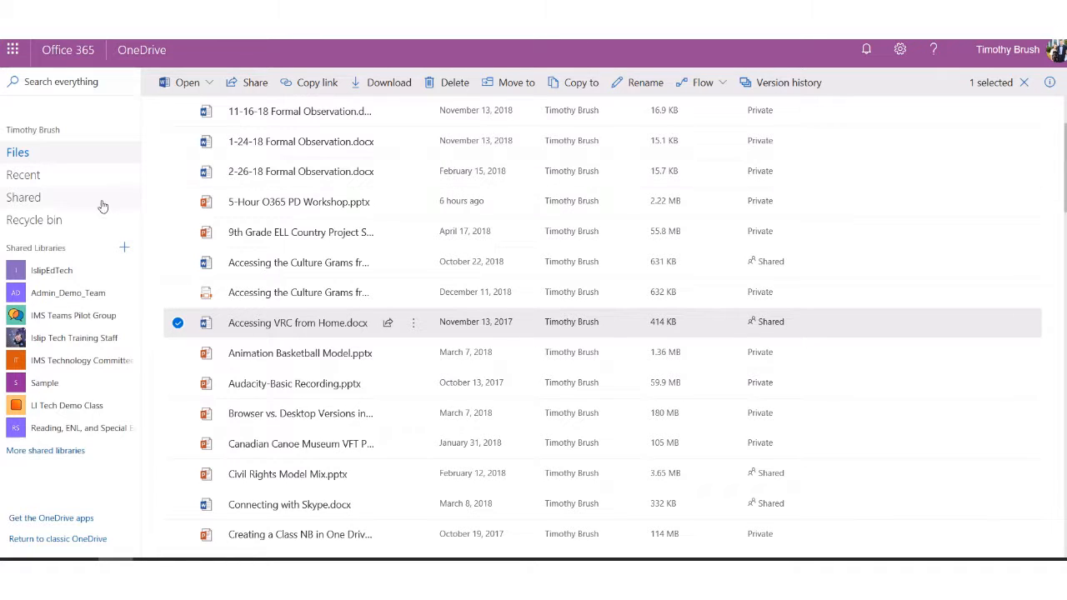
Look through the files shared by me to locate Accessing VRC from Home.docx.
left_click(24, 200)
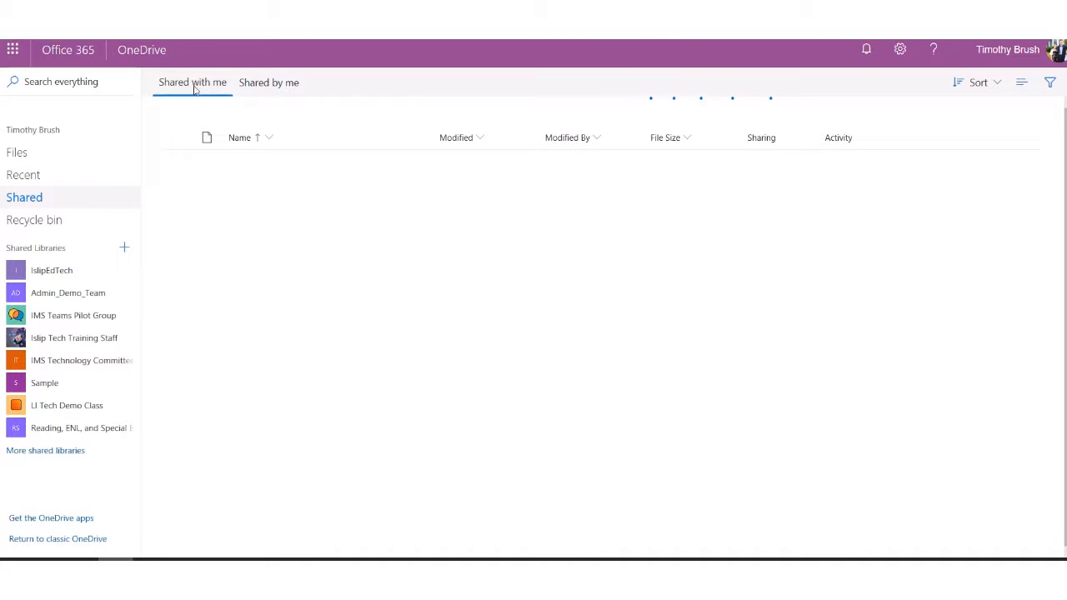
left_click(274, 84)
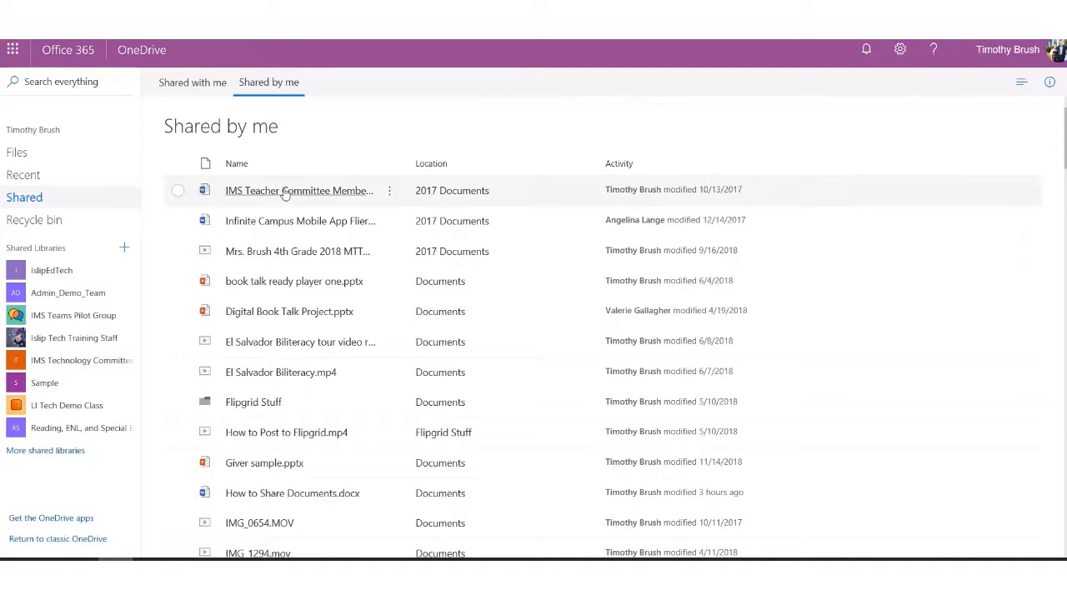
scroll(296, 244, "down", 5)
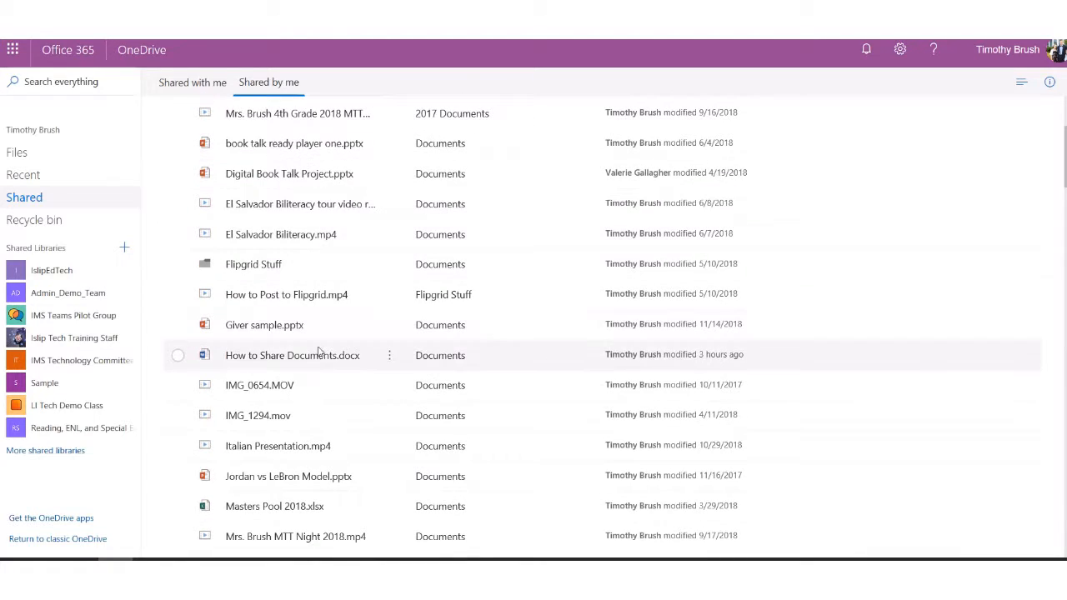
scroll(314, 357, "down", 18)
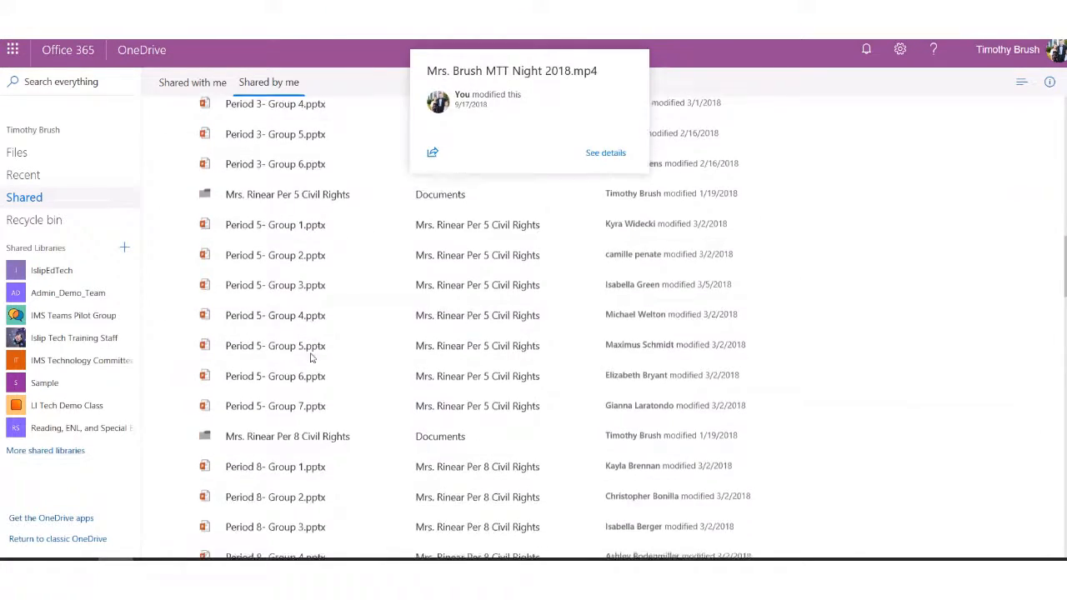
scroll(310, 351, "up", 20)
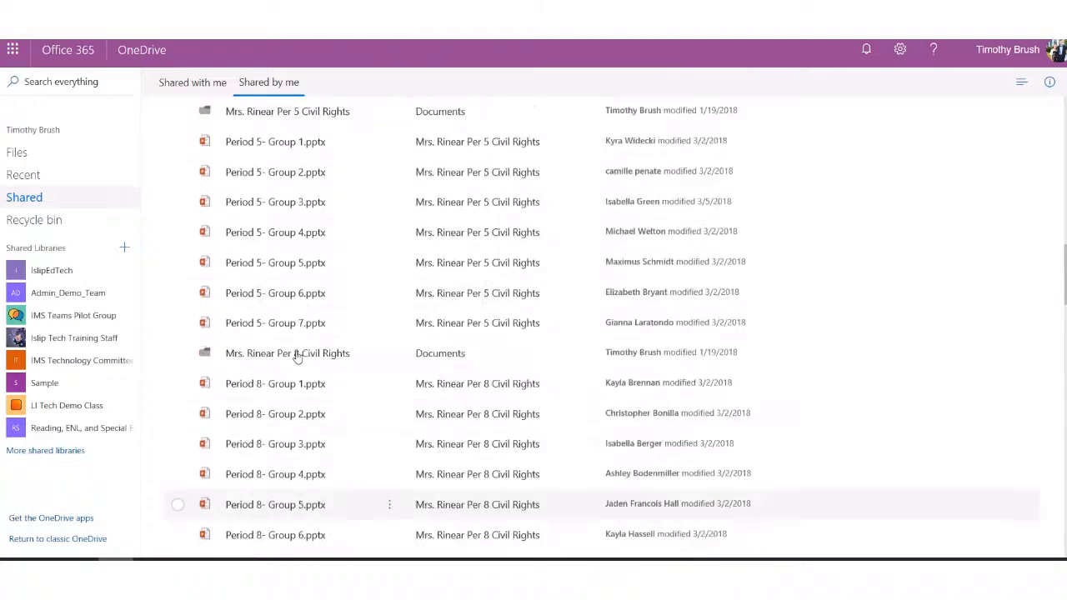
scroll(294, 360, "up", 4)
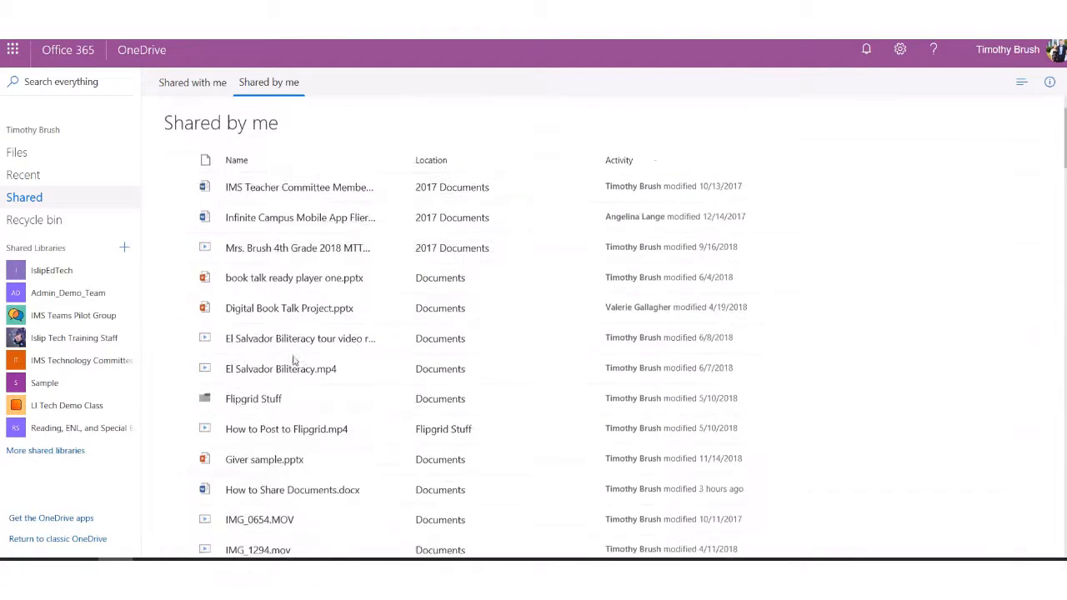
scroll(317, 219, "down", 8)
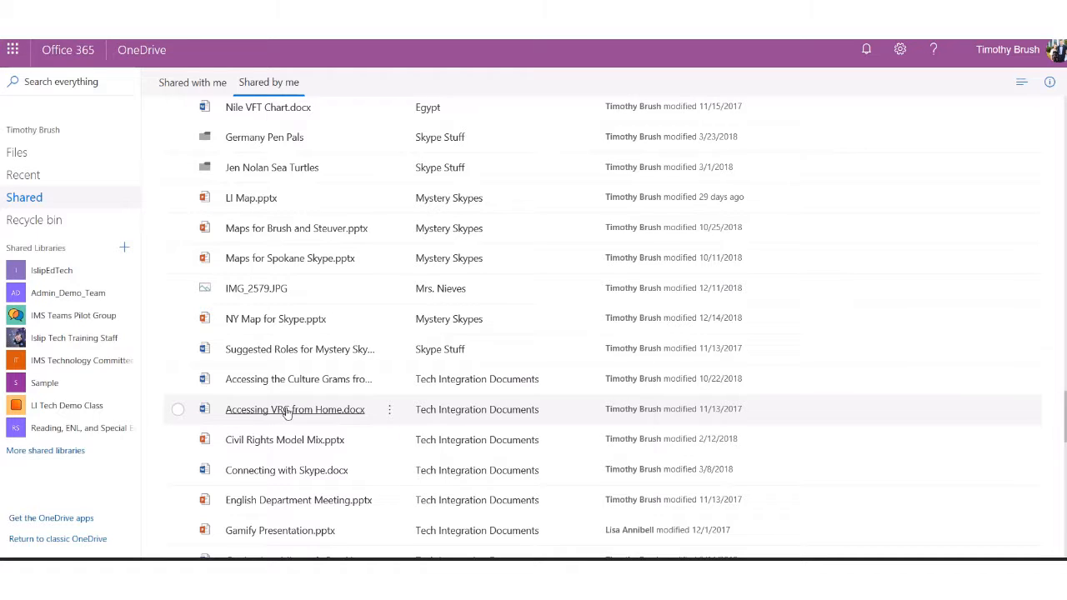
mouse_move(311, 415)
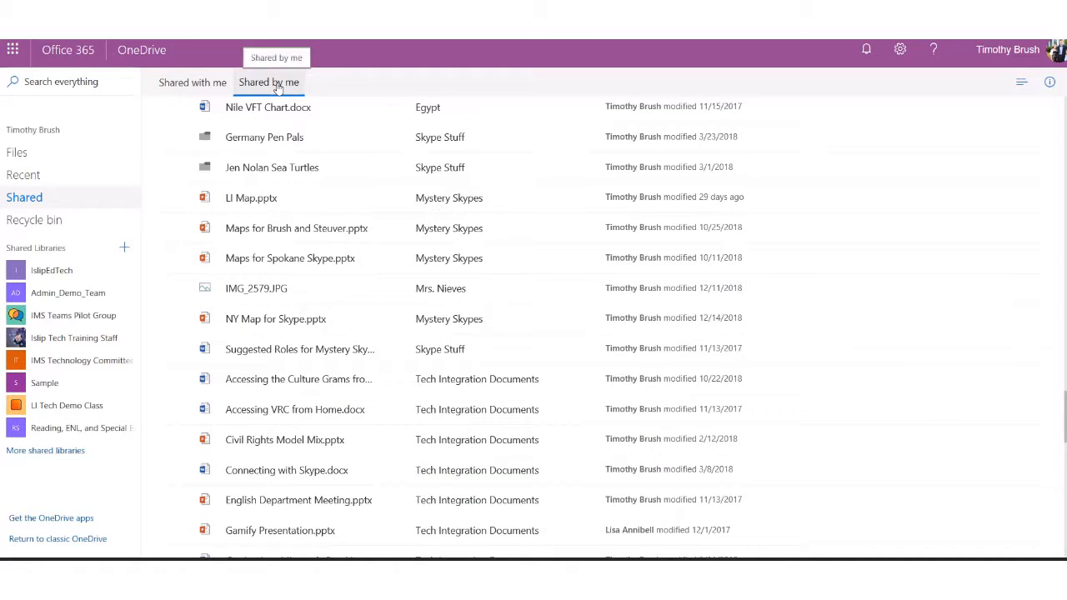
Look through the list of files shared with me.
left_click(193, 83)
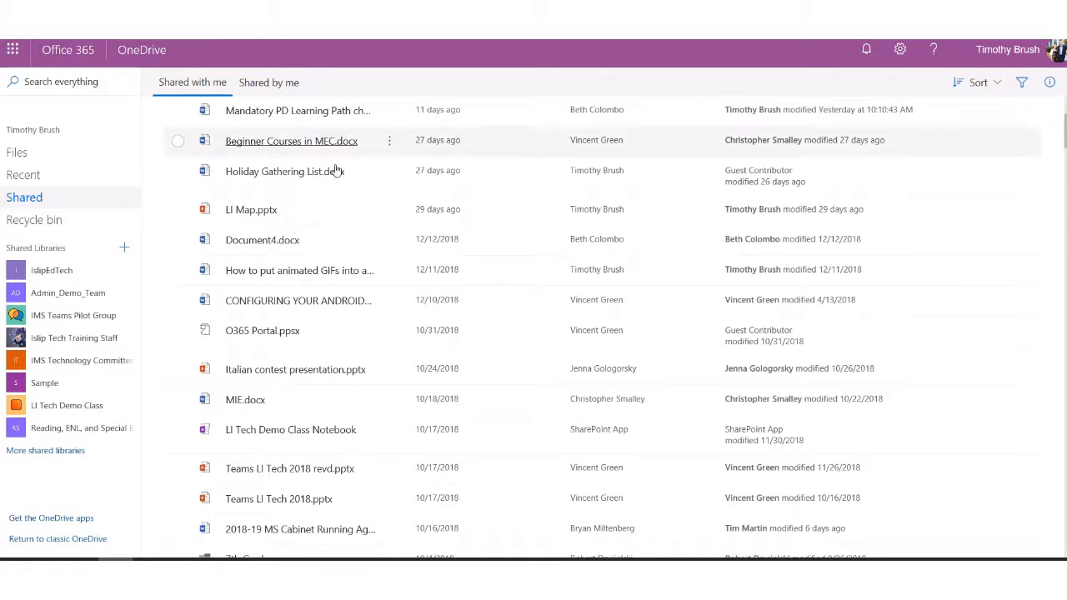
scroll(362, 184, "up", 2)
scroll(362, 184, "down", 1)
scroll(362, 185, "down", 9)
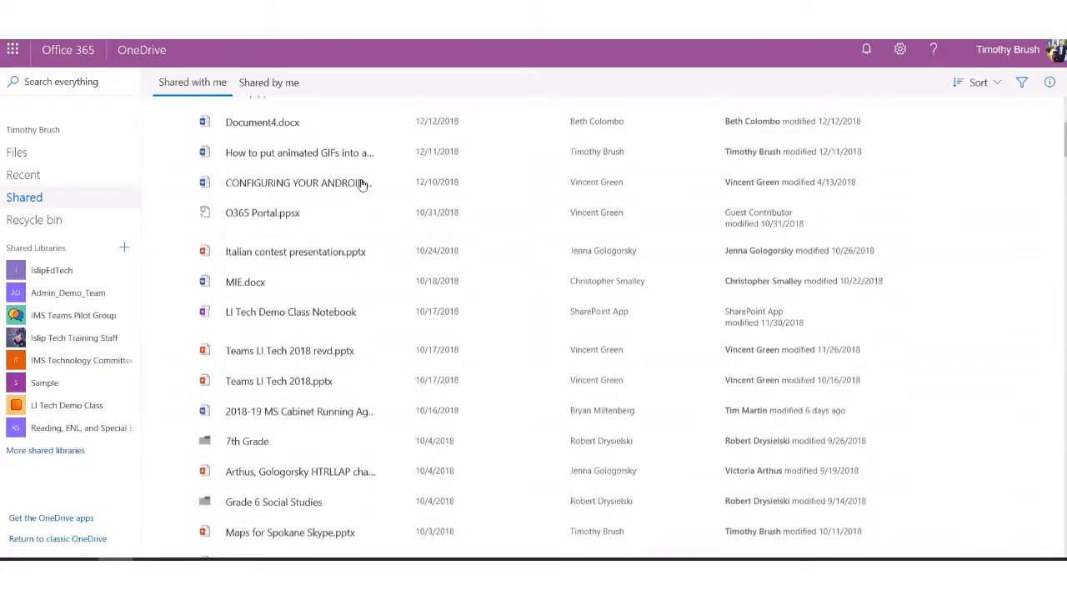
scroll(362, 184, "down", 7)
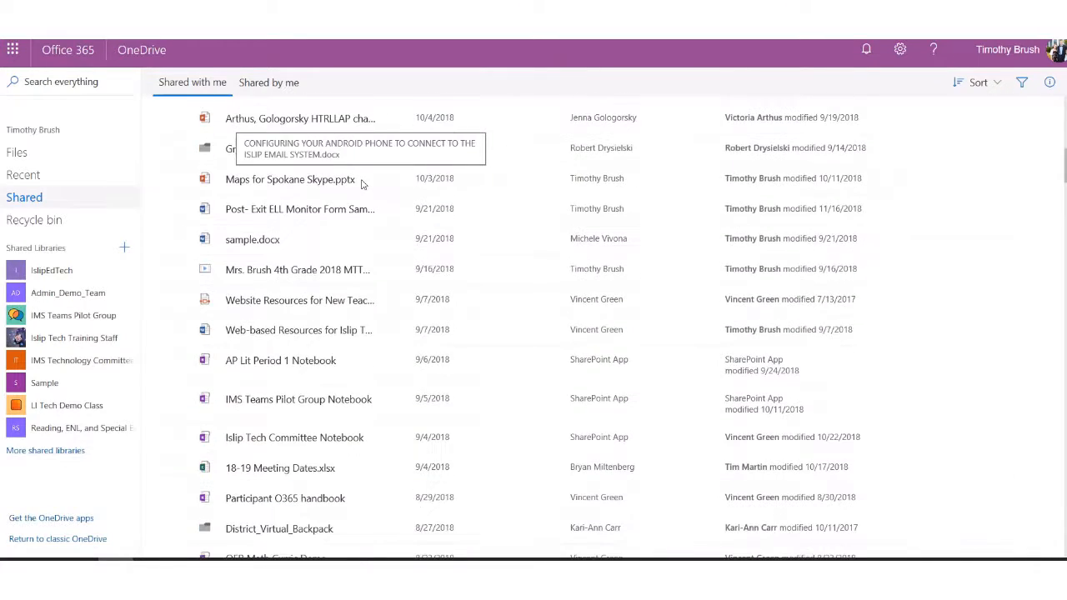